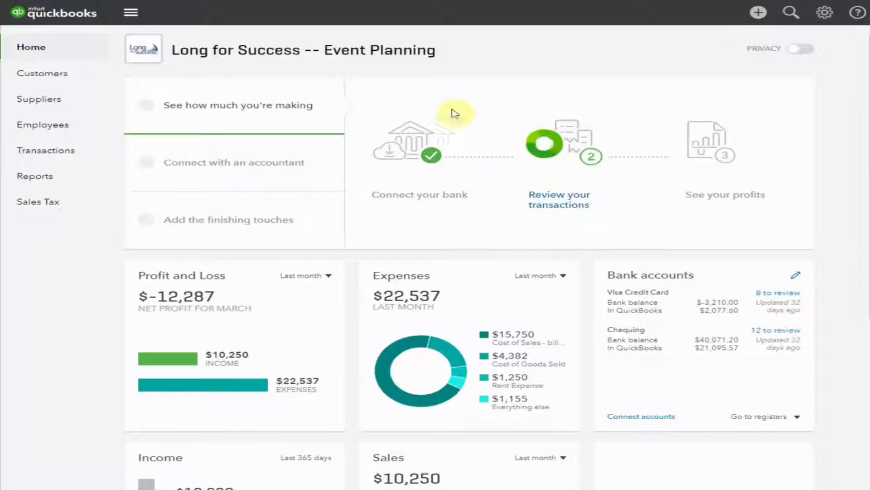
Step: Open the Chart of Accounts from the Transactions menu
click(94, 155)
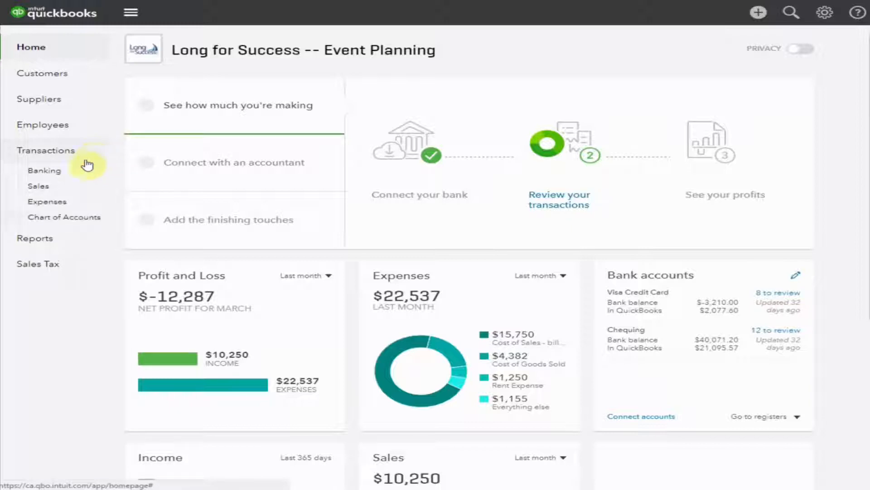
click(83, 220)
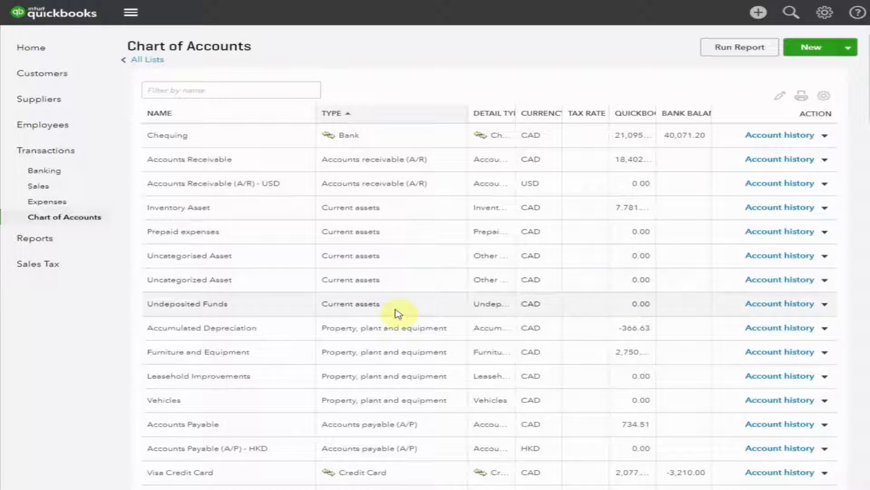
scroll(398, 312, down, 3)
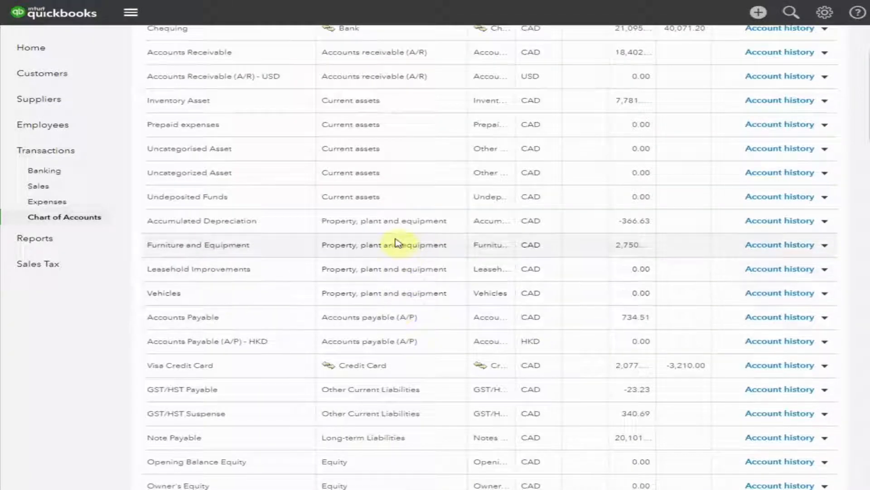
scroll(397, 219, down, 3)
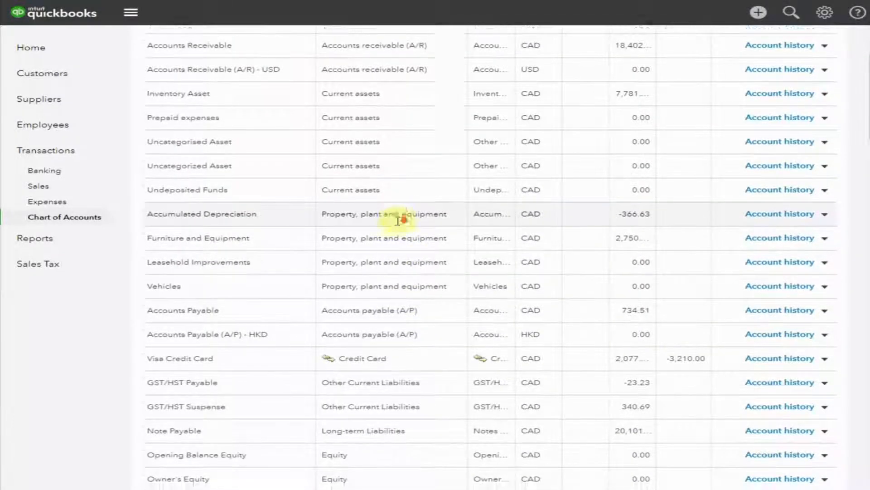
scroll(401, 218, down, 3)
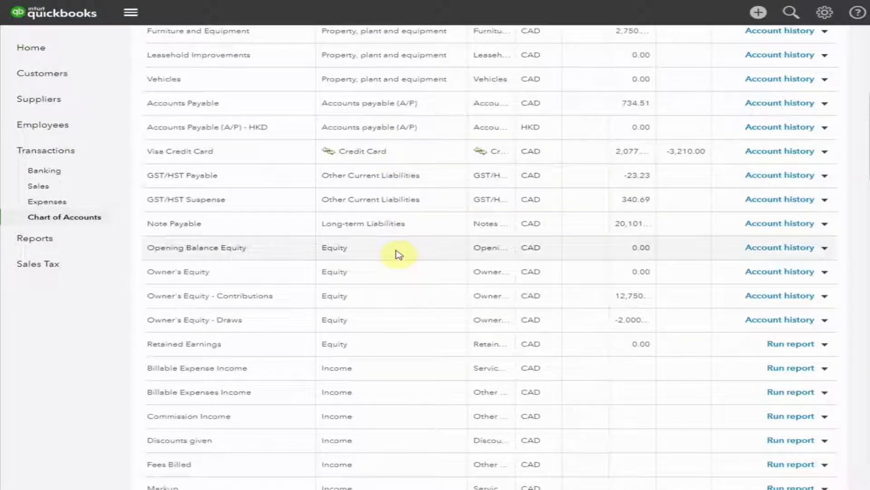
scroll(399, 251, down, 2)
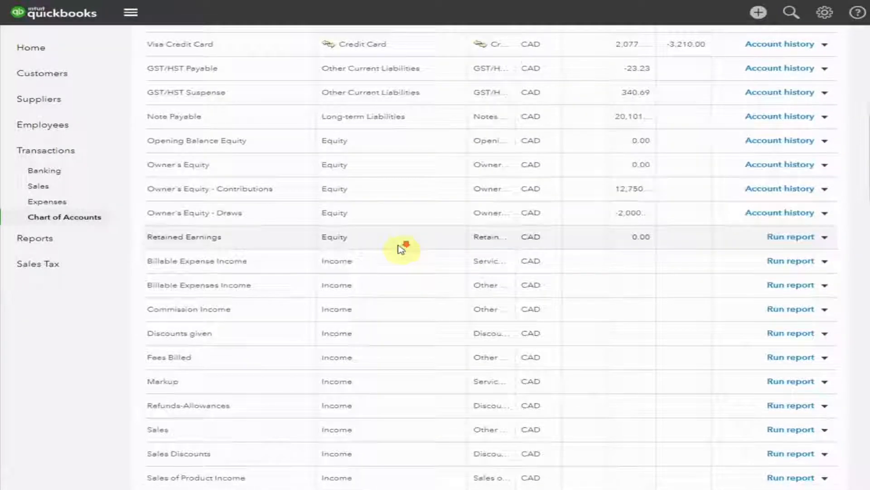
scroll(400, 248, down, 1)
scroll(400, 248, down, 1)
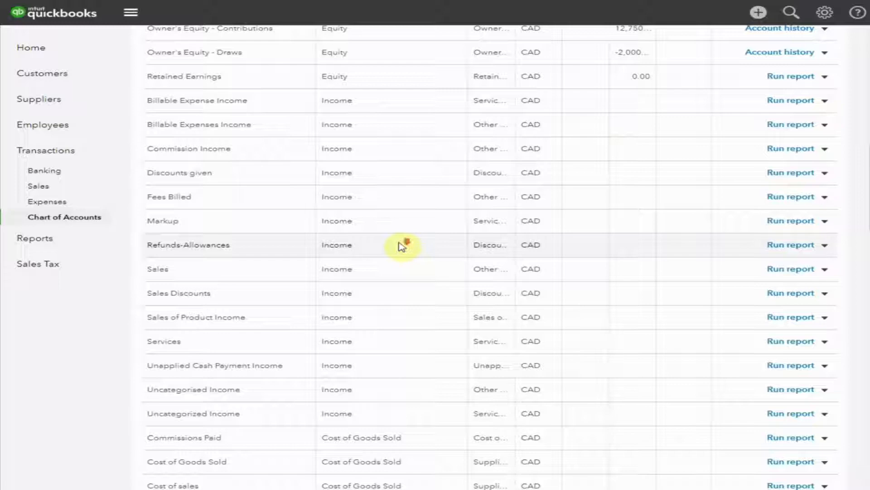
scroll(400, 246, down, 2)
scroll(401, 246, down, 1)
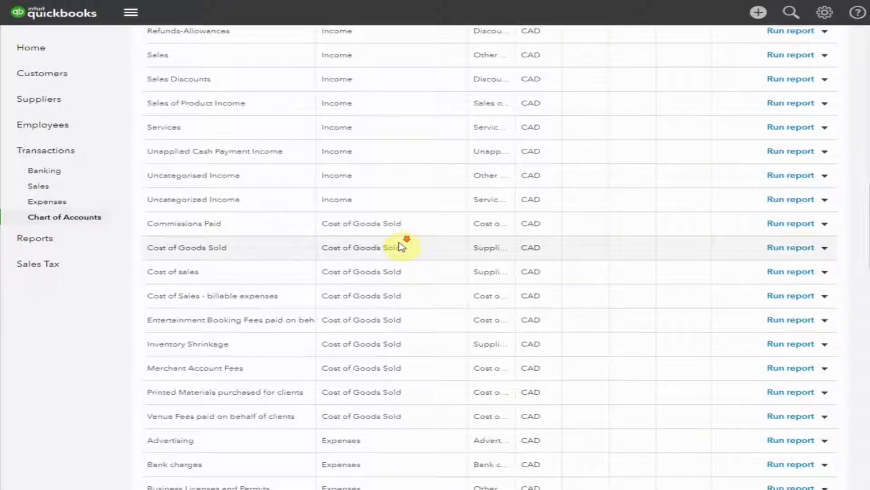
scroll(401, 246, down, 3)
scroll(400, 246, down, 2)
scroll(401, 247, down, 2)
scroll(400, 247, down, 3)
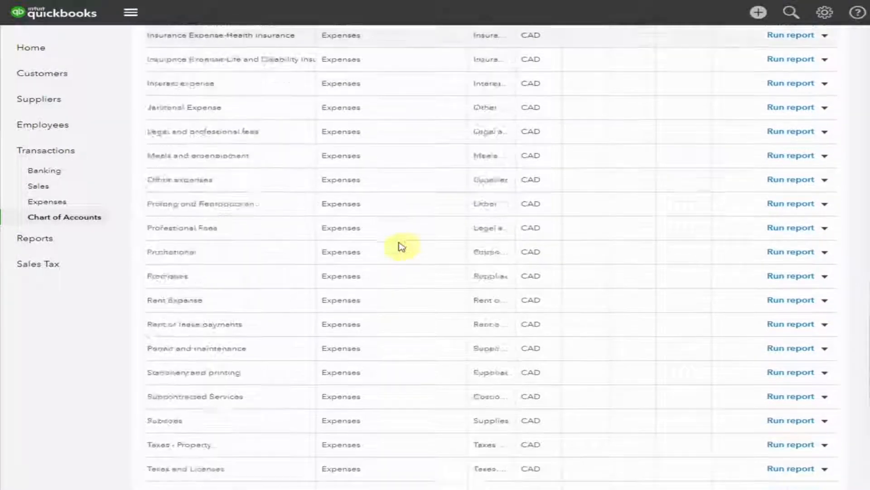
scroll(401, 246, down, 1)
scroll(400, 247, down, 5)
scroll(401, 245, down, 1)
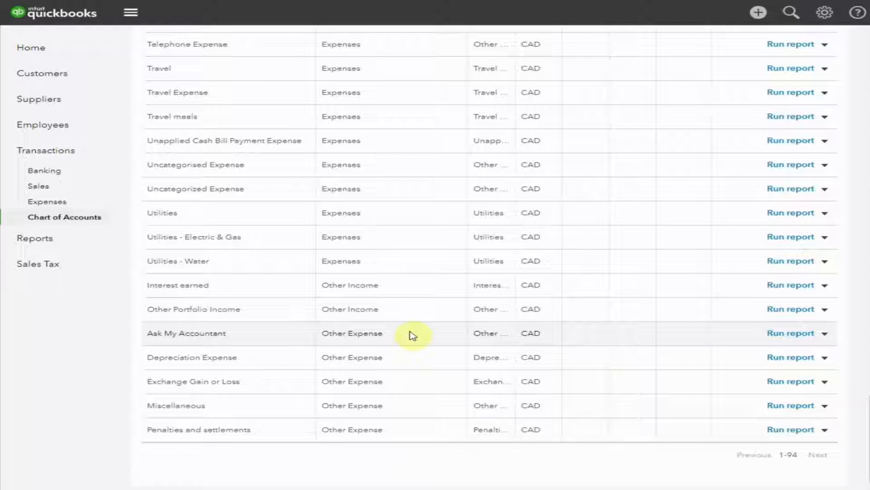
scroll(412, 335, up, 2)
scroll(412, 334, up, 1)
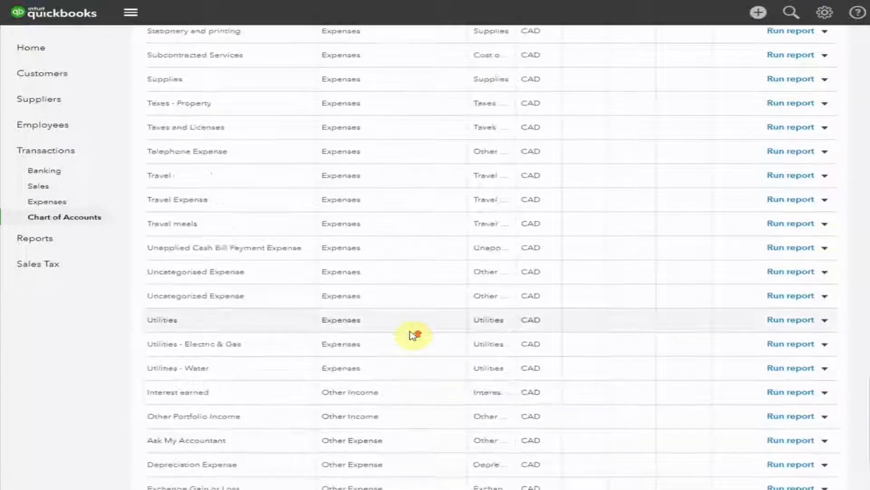
scroll(412, 335, up, 2)
scroll(412, 335, up, 3)
scroll(412, 335, up, 1)
scroll(412, 334, up, 1)
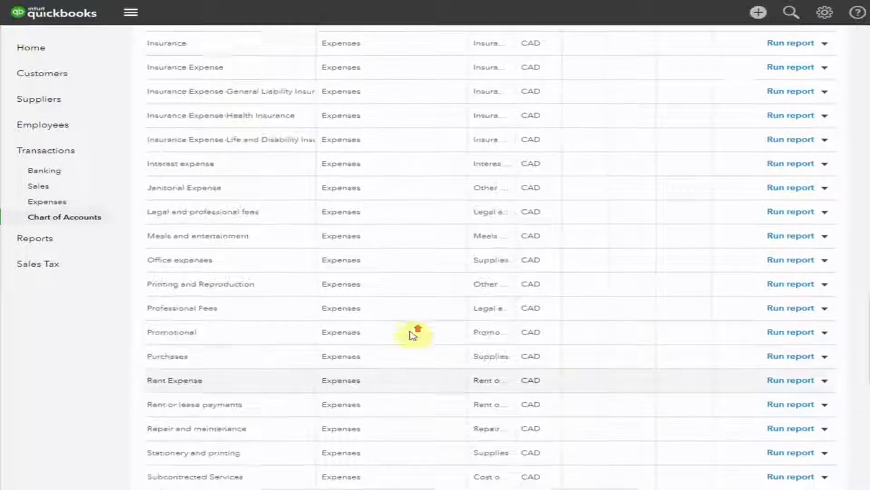
scroll(412, 335, up, 1)
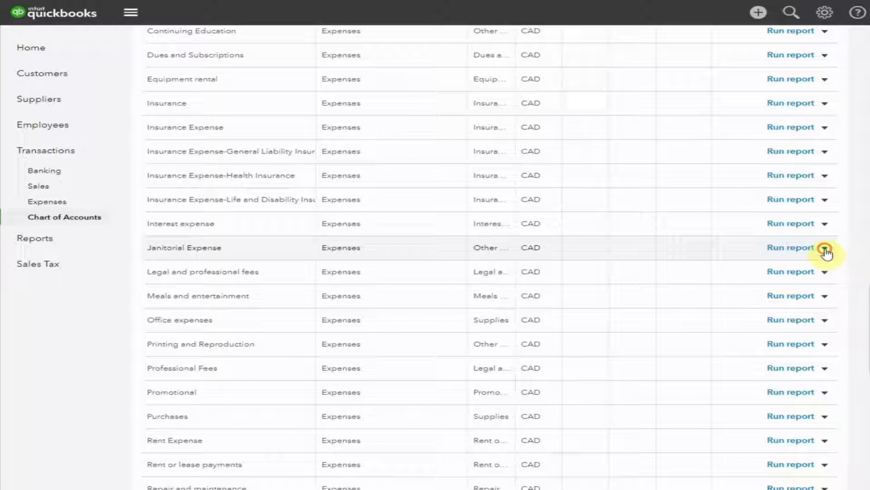
Step: Edit the Janitorial Expense account, renaming it to Cleaning, and save
click(825, 248)
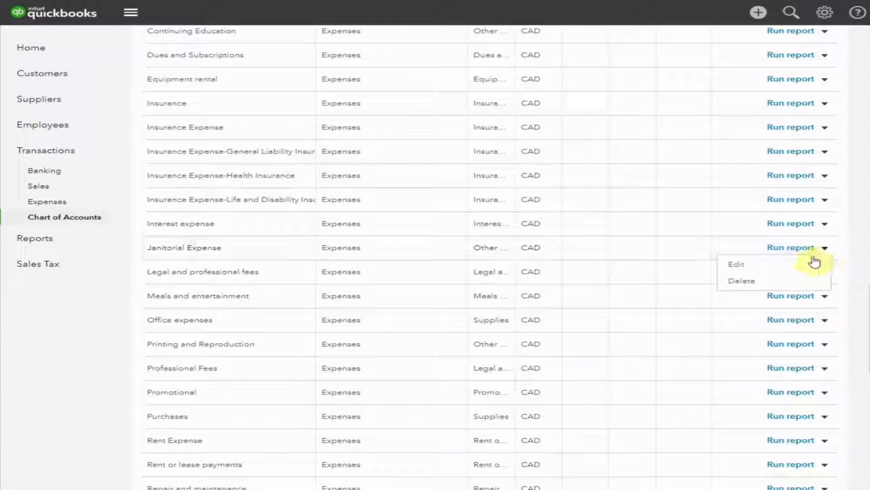
click(766, 267)
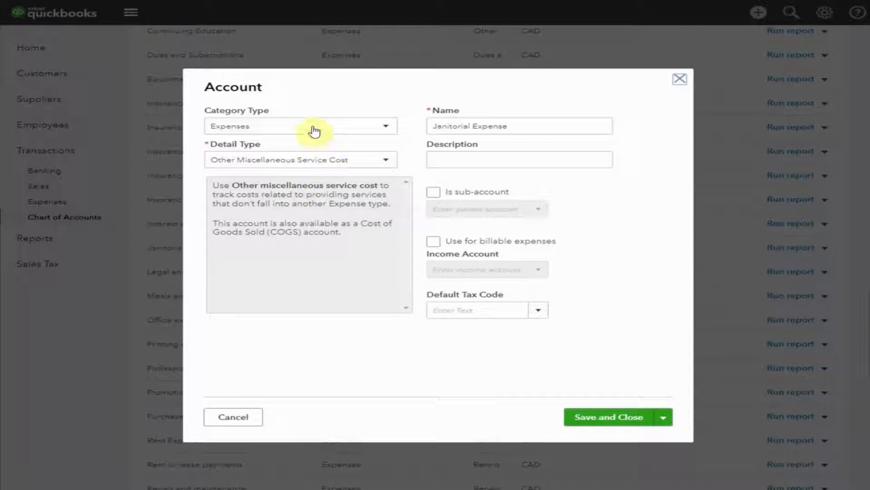
click(519, 125)
drag(518, 125, 374, 130)
text(C)
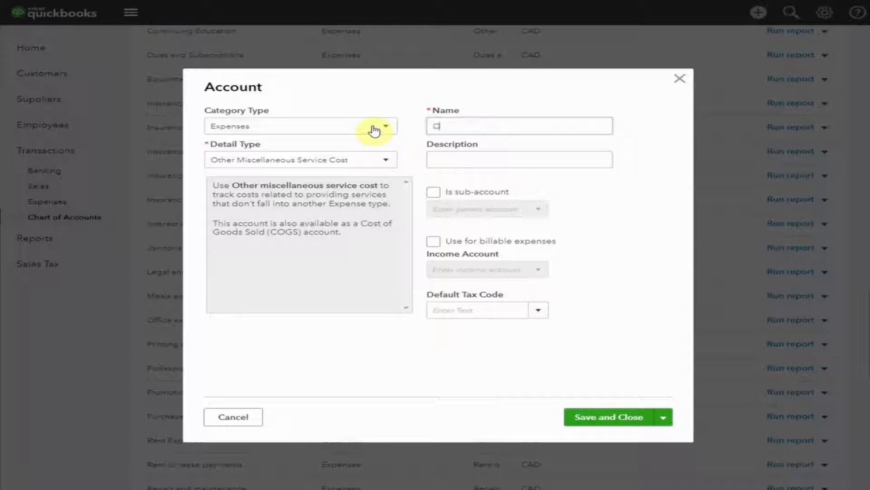
text(leaning)
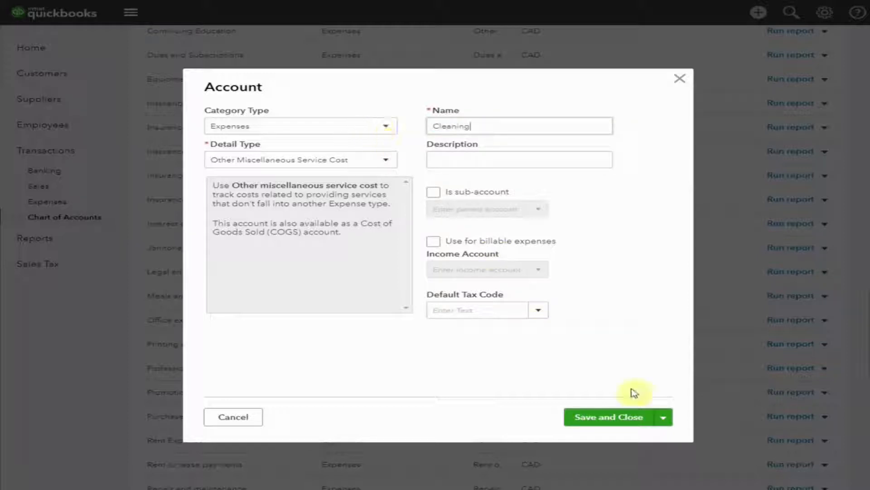
click(619, 417)
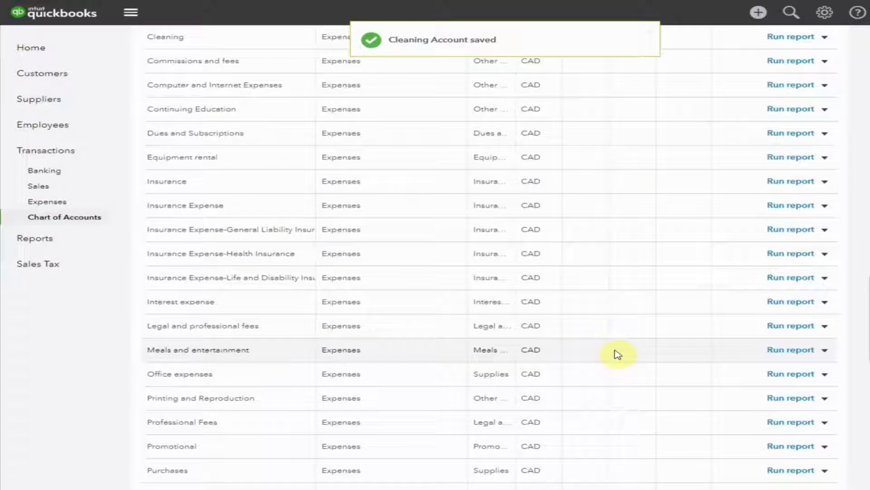
scroll(617, 351, up, 1)
scroll(616, 351, up, 2)
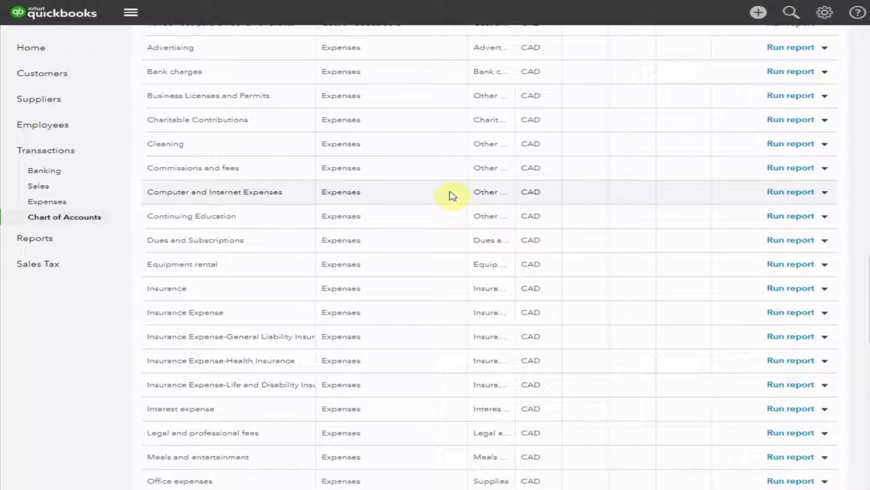
scroll(451, 195, up, 3)
scroll(519, 218, up, 6)
scroll(521, 216, up, 5)
scroll(522, 216, up, 2)
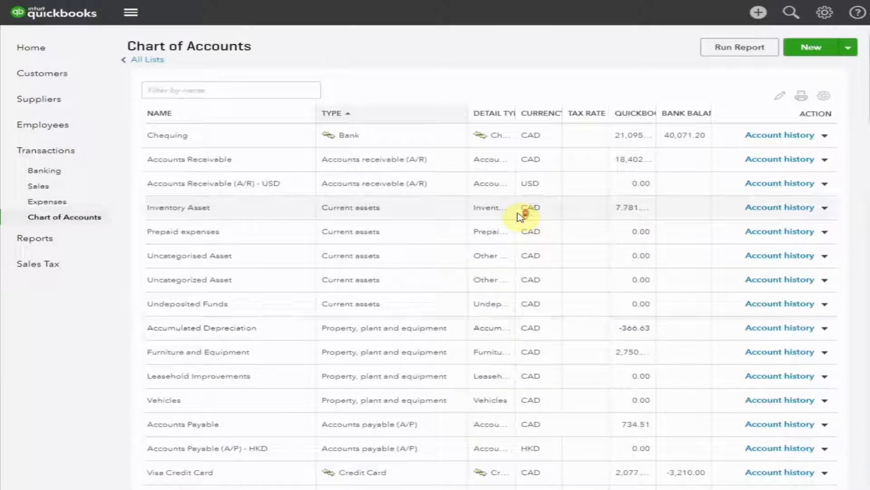
Step: Start a new Expenses-type account named Computer expenses
click(813, 54)
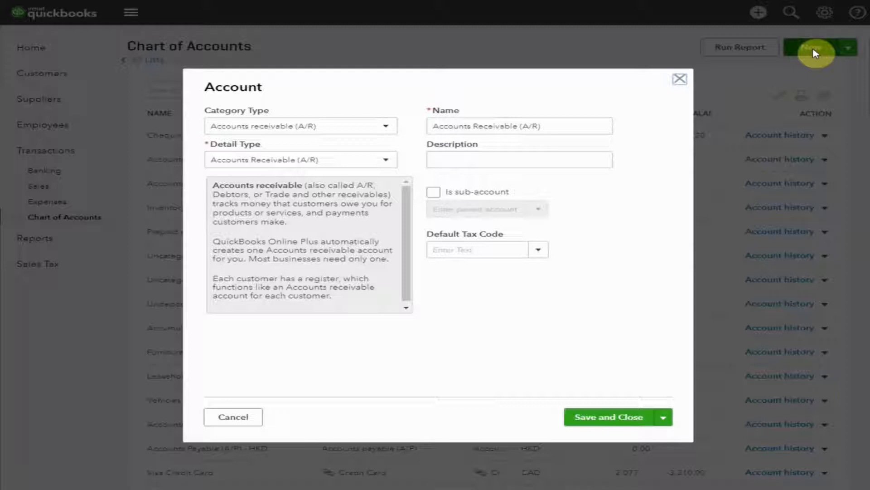
click(386, 128)
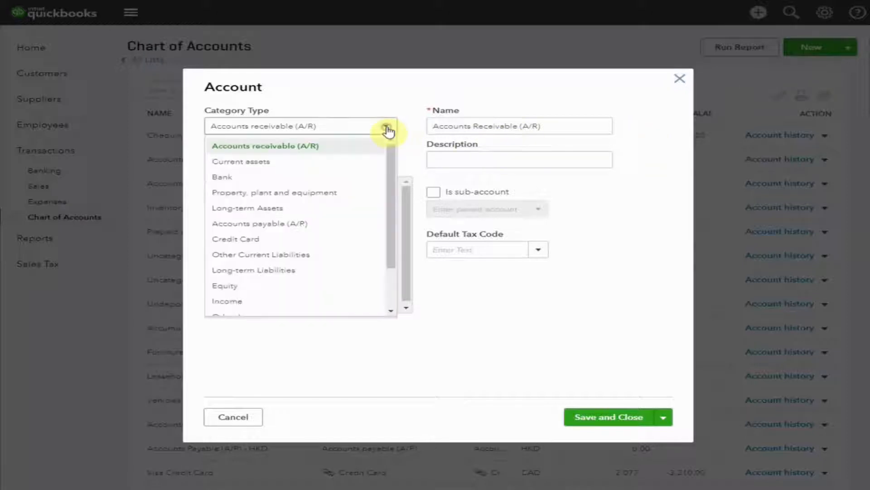
scroll(340, 242, down, 2)
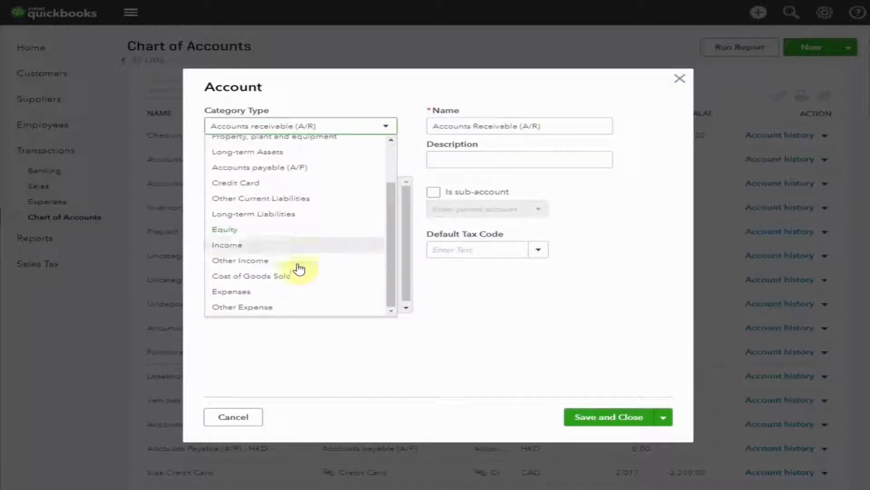
click(291, 292)
triple_click(556, 125)
key(BackSpace)
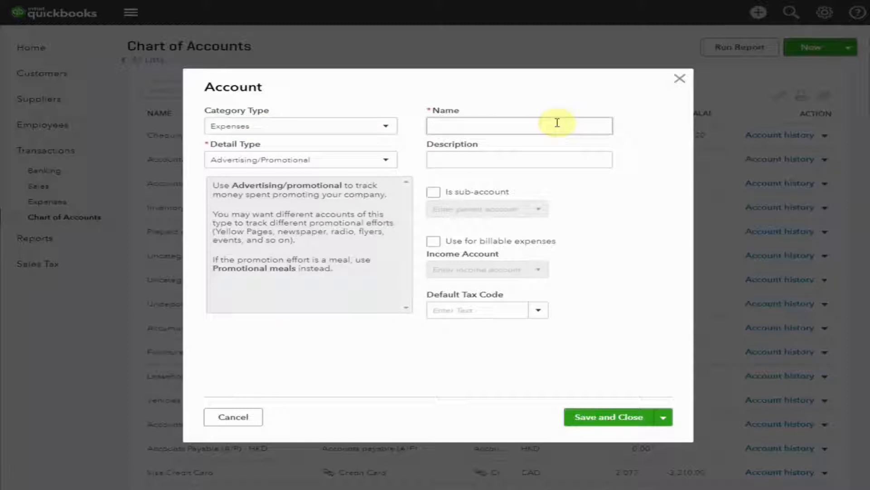
text(Computer expenses)
Step: Make it a sub-account of Computer and Internet Expenses and save it
click(433, 192)
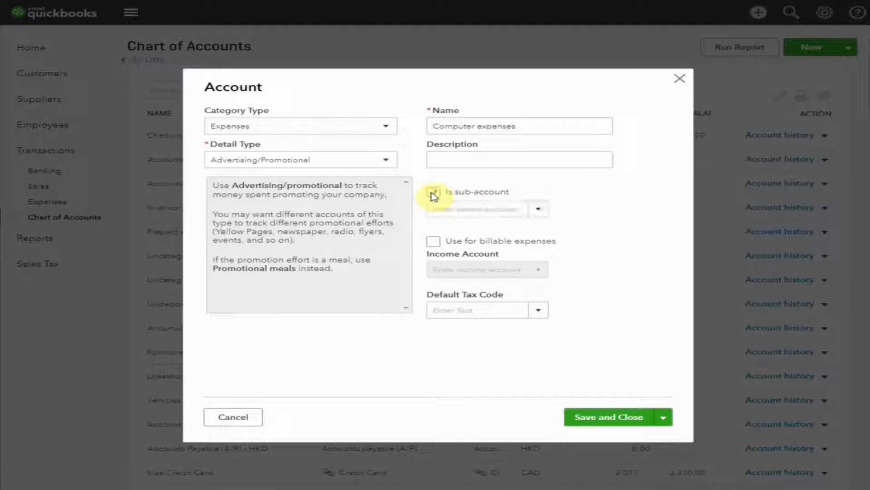
click(478, 213)
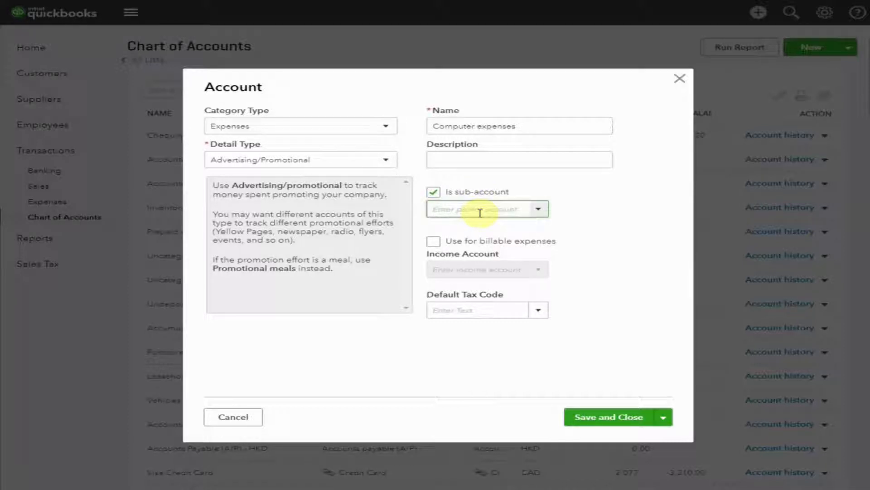
text(computer and Interne)
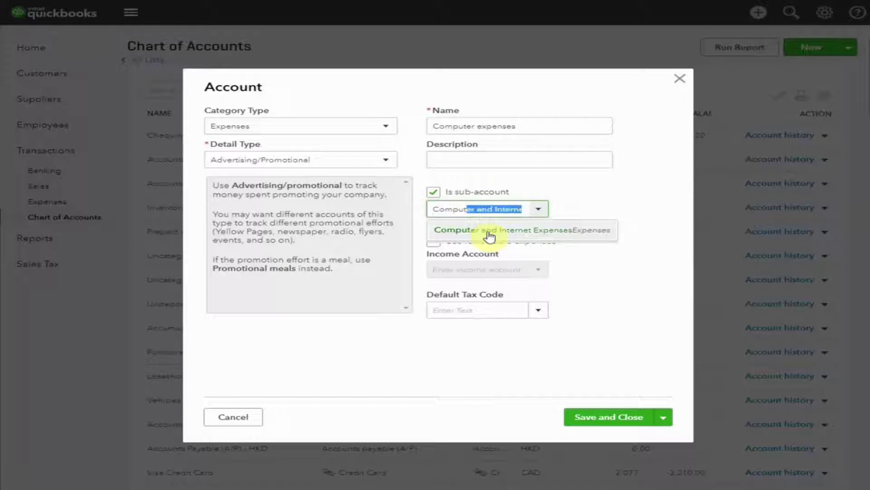
click(488, 232)
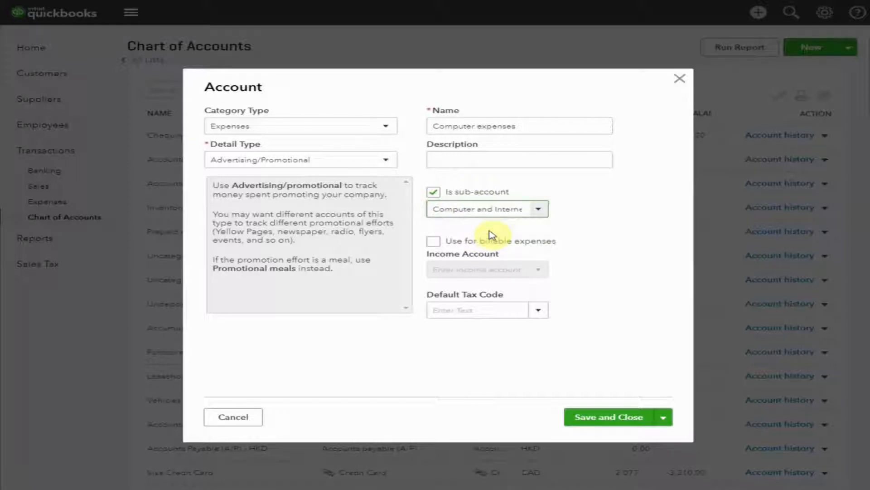
click(600, 414)
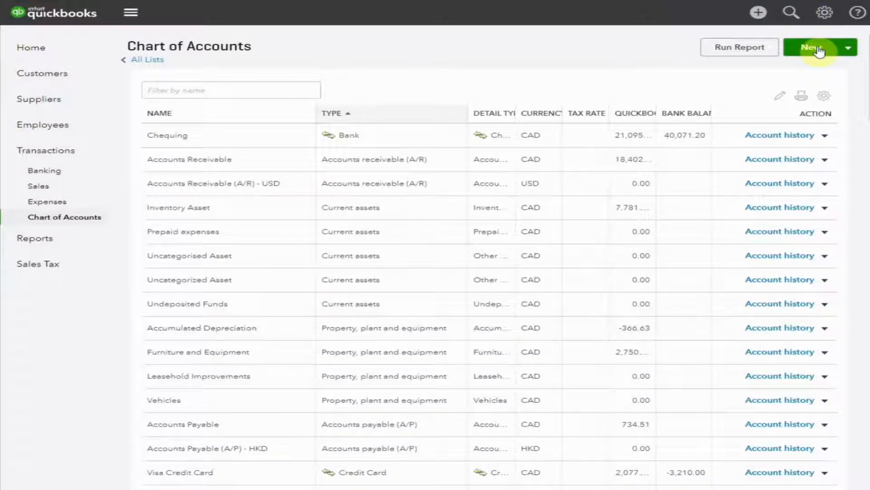
Step: Start a new Expenses-type account named Internet expenses
click(816, 49)
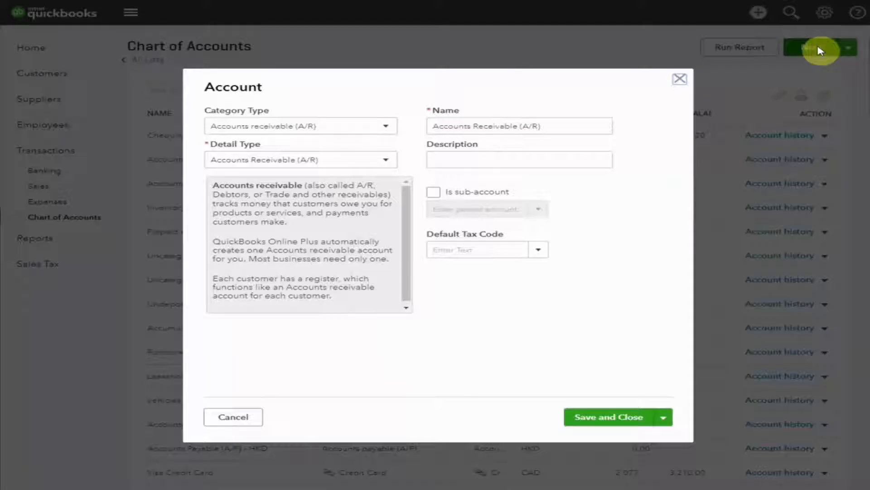
click(390, 134)
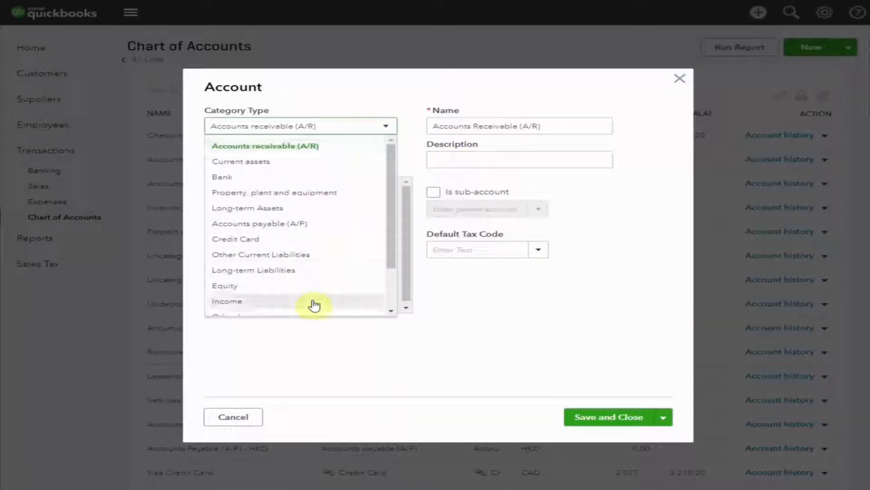
scroll(350, 281, down, 1)
scroll(292, 304, down, 2)
click(289, 292)
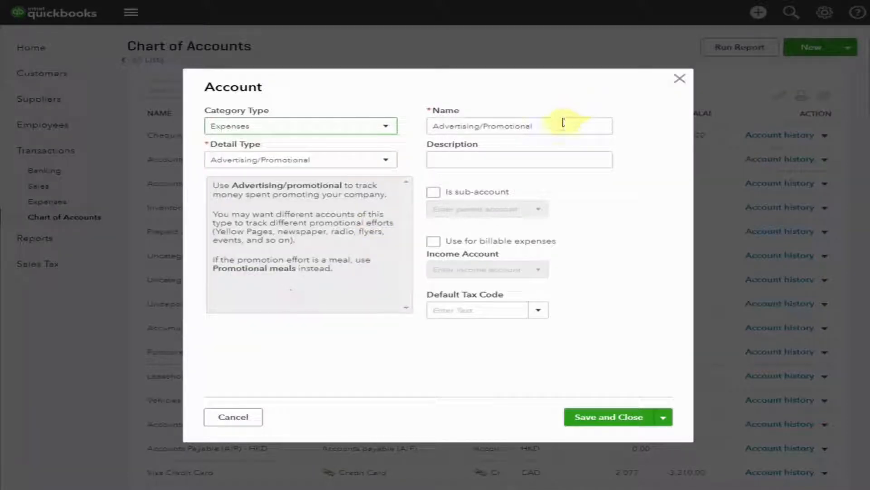
drag(563, 121, 388, 130)
key(BackSpace)
text(Internet expenses)
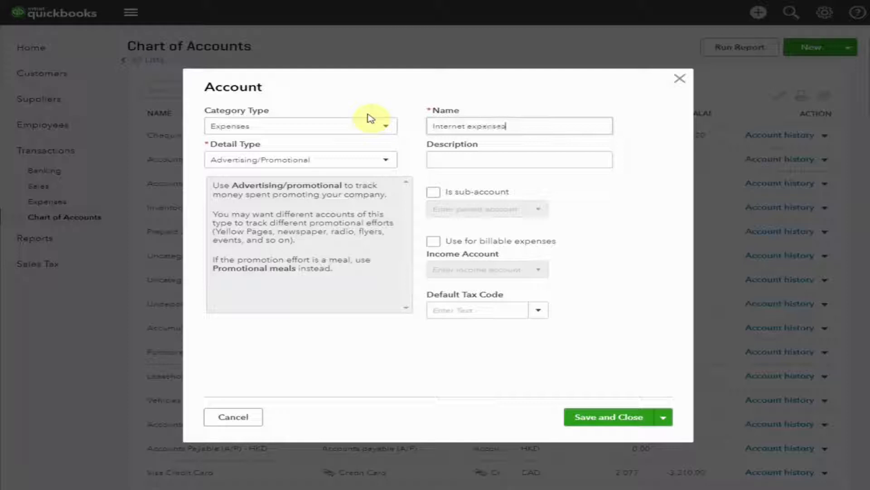
Step: Make it a sub-account of Computer and Internet Expenses and save it
click(433, 193)
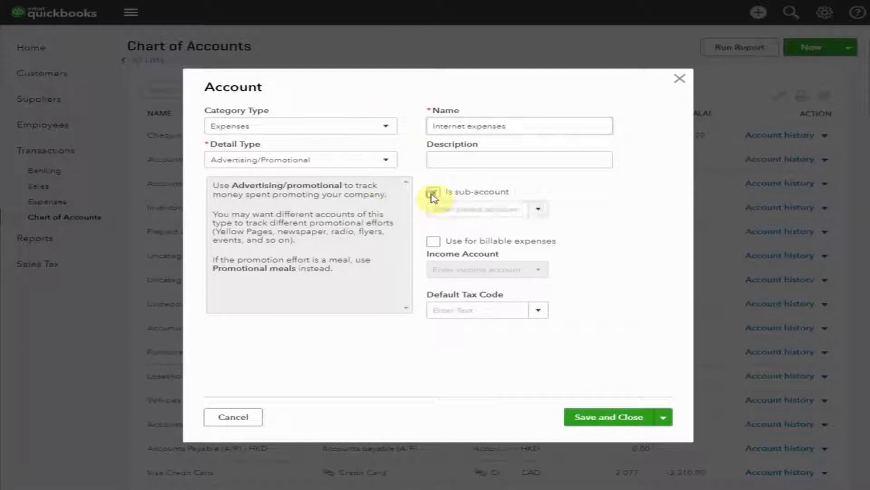
click(476, 211)
text(comput)
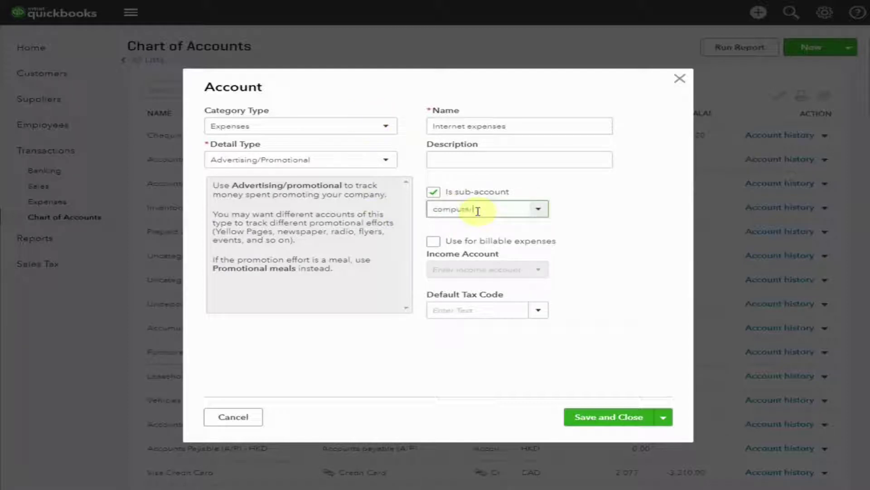
text(r and Interne)
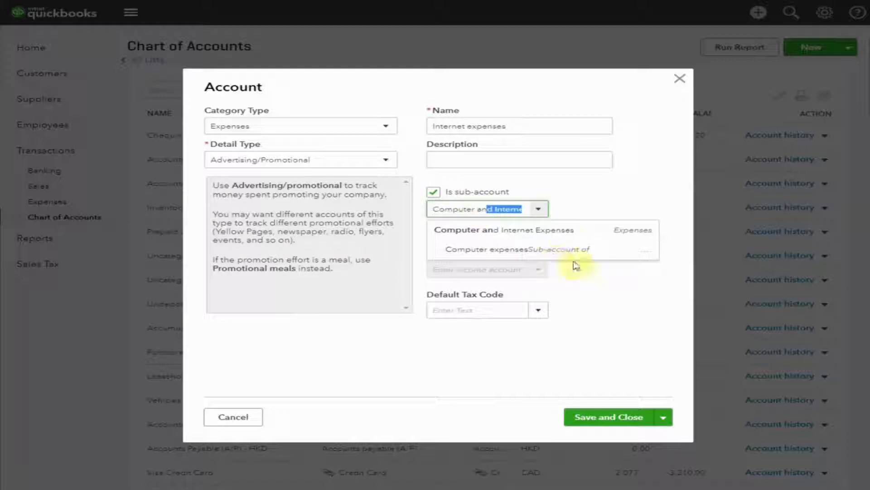
click(570, 237)
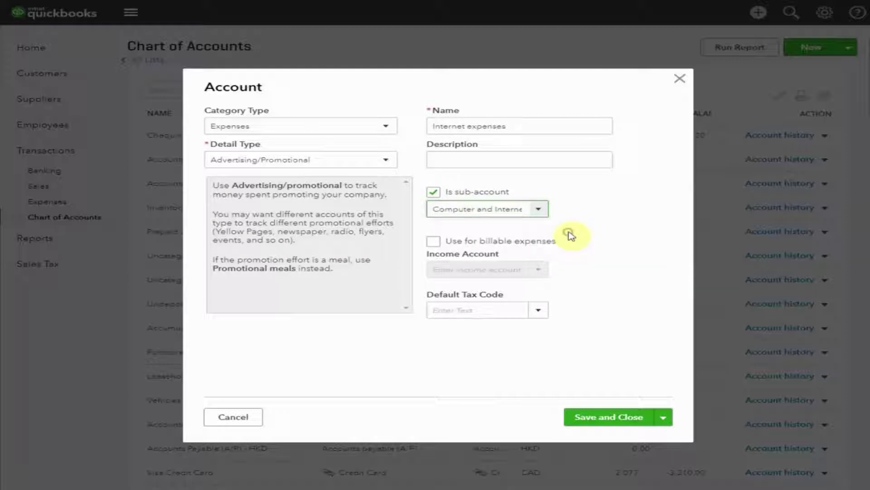
click(627, 416)
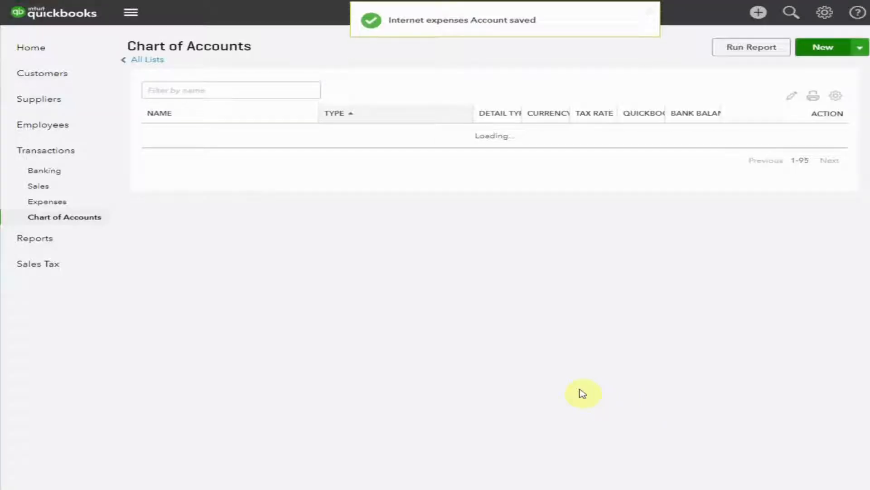
scroll(497, 270, down, 3)
scroll(497, 262, down, 3)
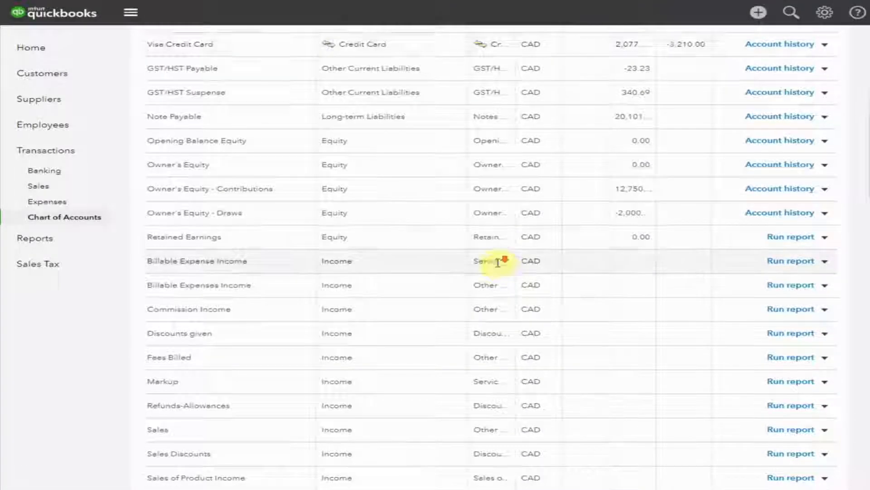
scroll(497, 262, down, 3)
scroll(499, 263, down, 5)
scroll(500, 264, down, 2)
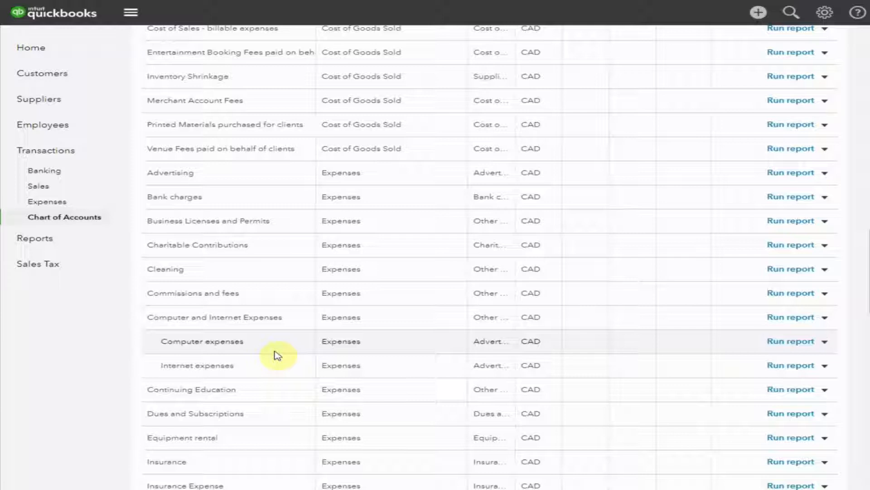
scroll(311, 316, up, 1)
scroll(313, 317, up, 10)
scroll(316, 319, up, 5)
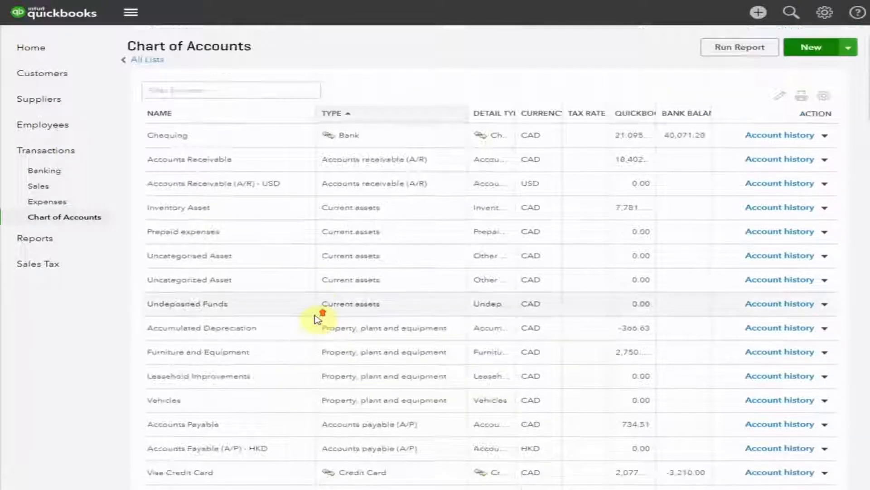
Step: Create a Bank account Everyday Savings with Savings detail type and USD currency, and save
click(814, 51)
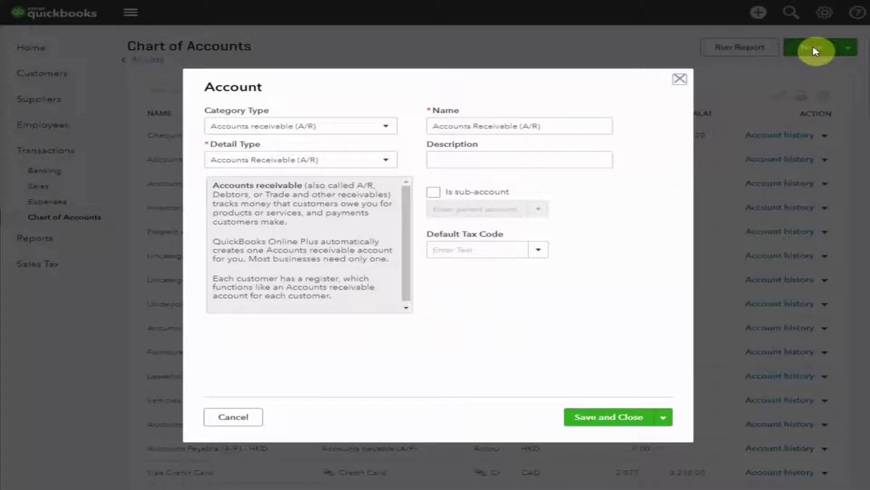
click(388, 128)
click(286, 176)
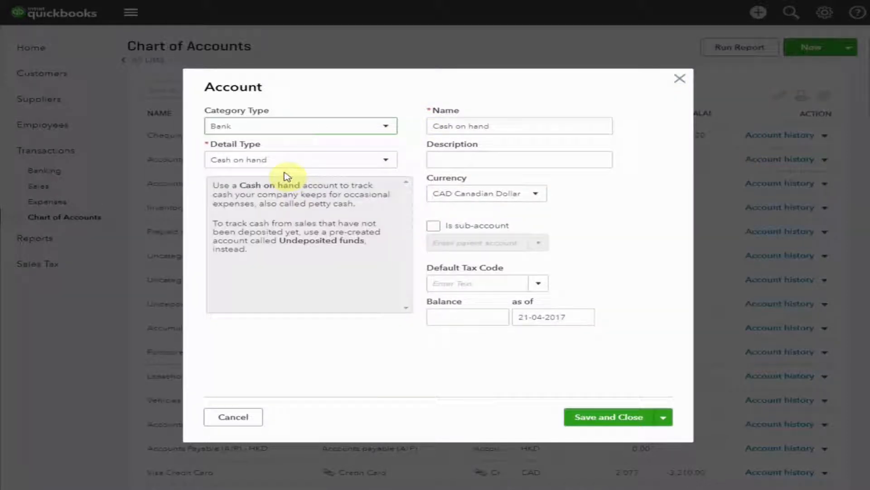
click(381, 161)
click(229, 242)
text(Everyday Savings)
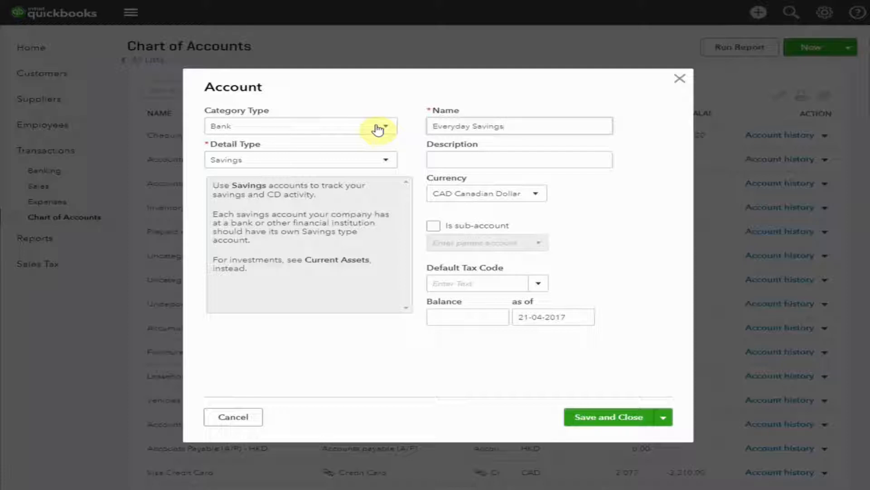
click(544, 196)
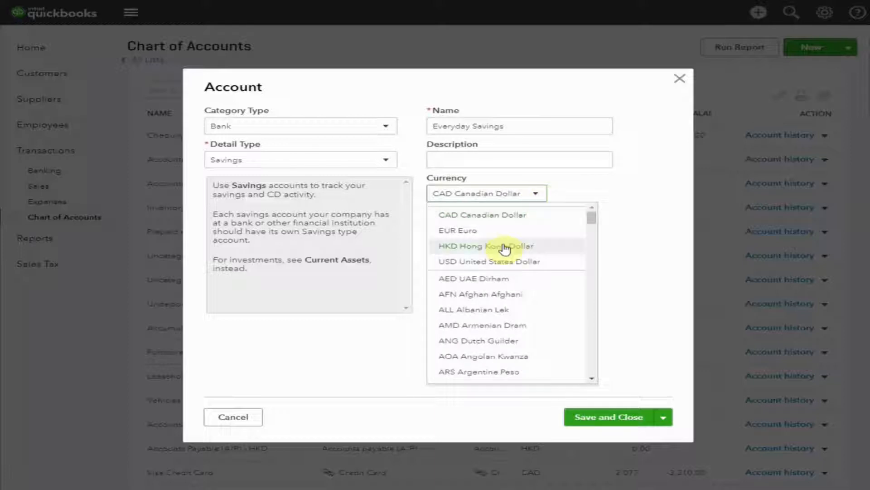
click(514, 264)
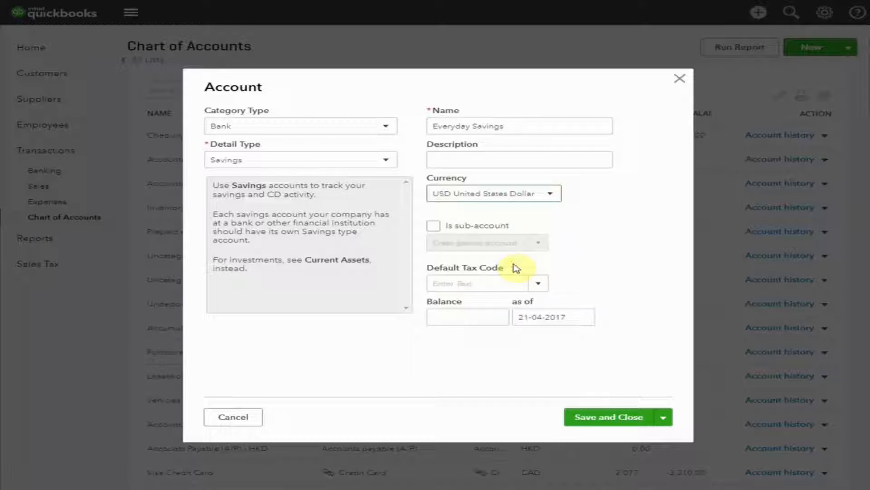
click(618, 420)
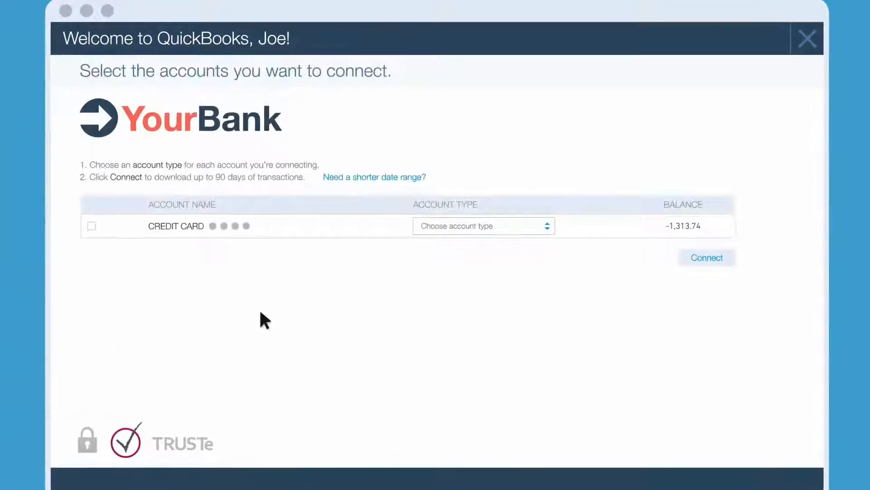
Step: Connect the YourBank credit card account as Chequing and finish the bank setup
click(545, 226)
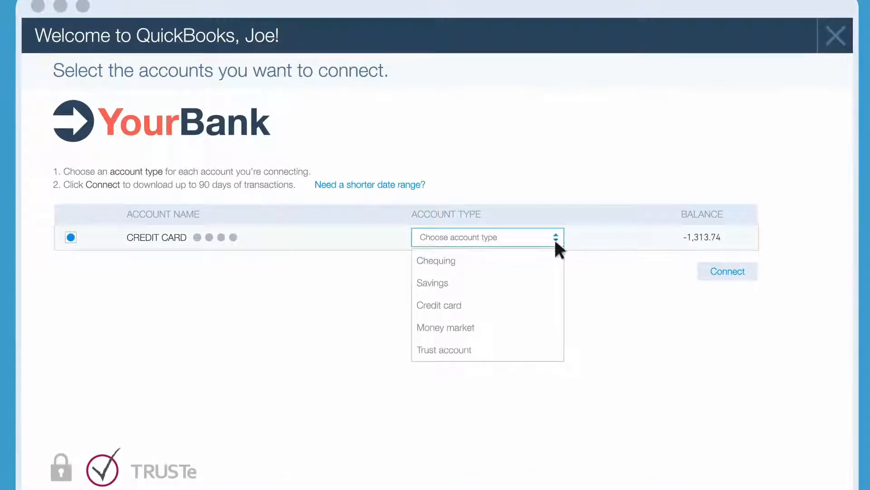
click(557, 256)
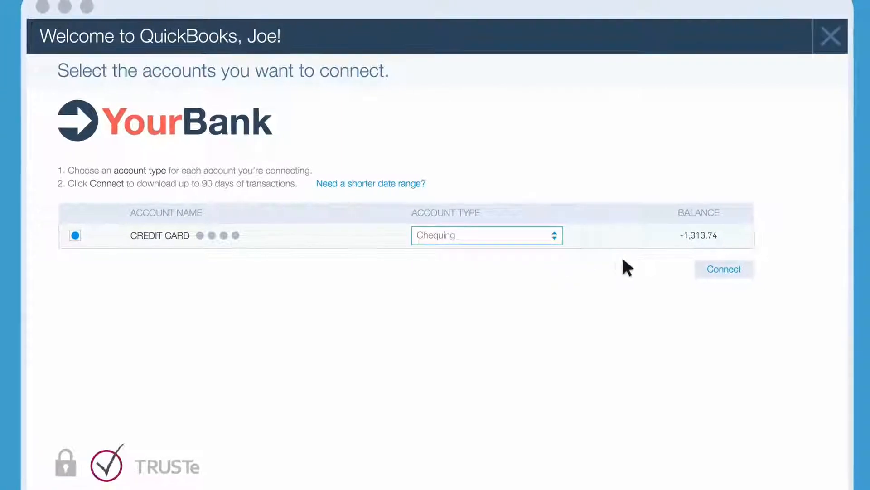
click(715, 269)
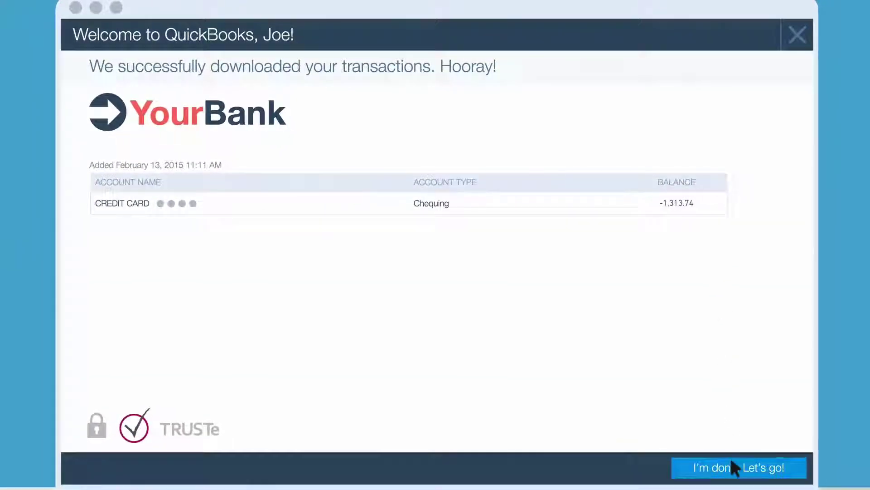
click(733, 467)
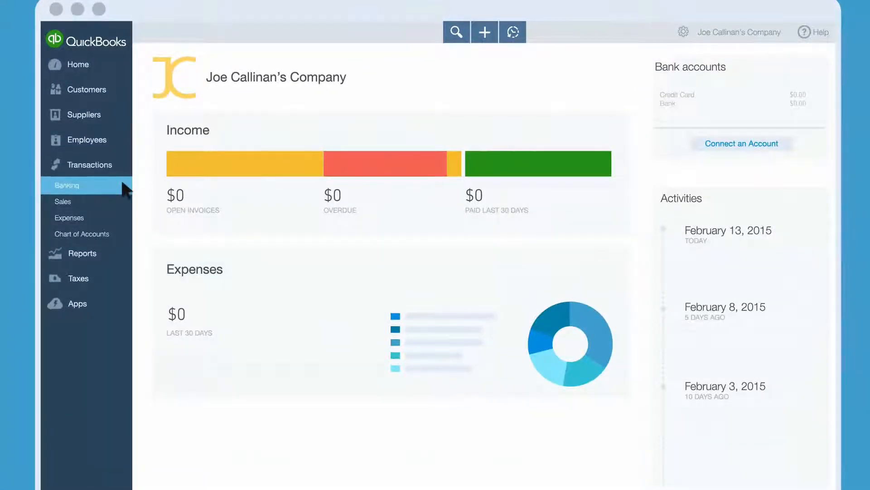
Step: Go to Banking, browse the Chequing feed tabs and sort new transactions by Category or Match
click(125, 188)
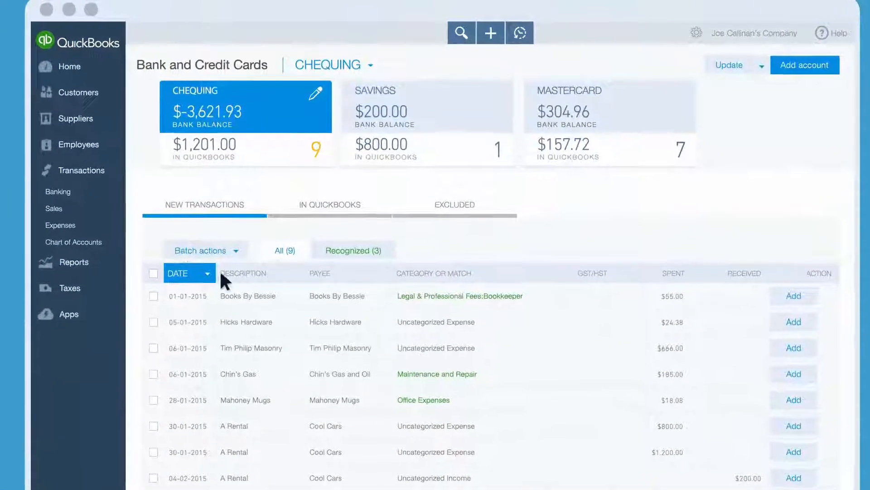
click(251, 294)
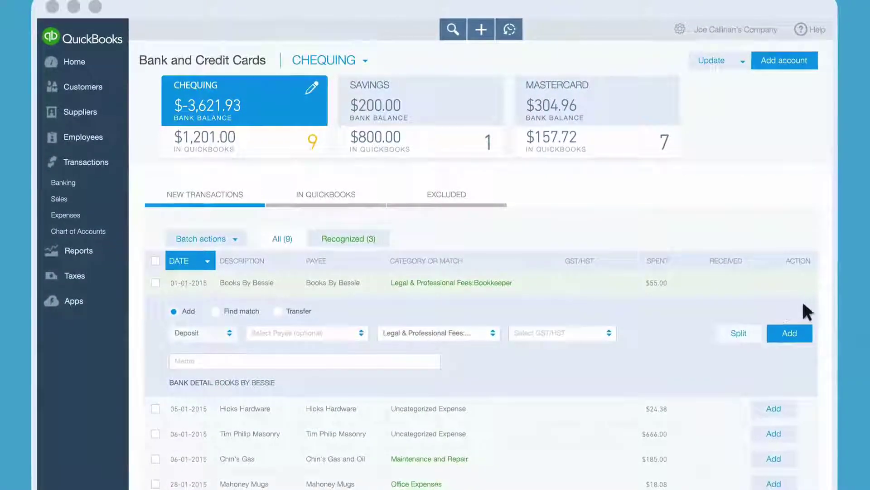
click(809, 308)
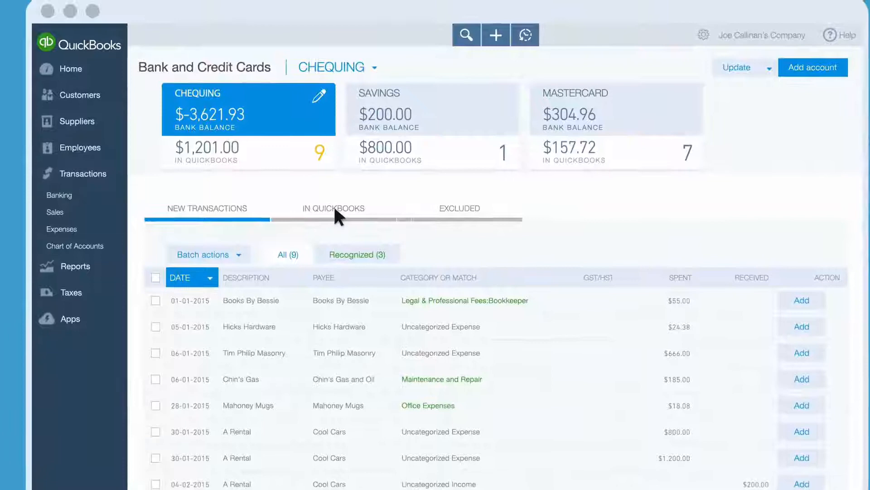
click(331, 205)
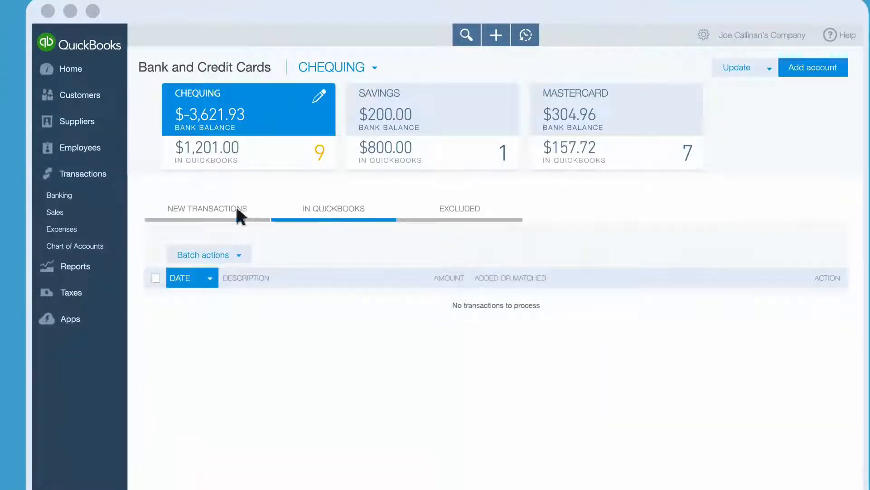
click(207, 212)
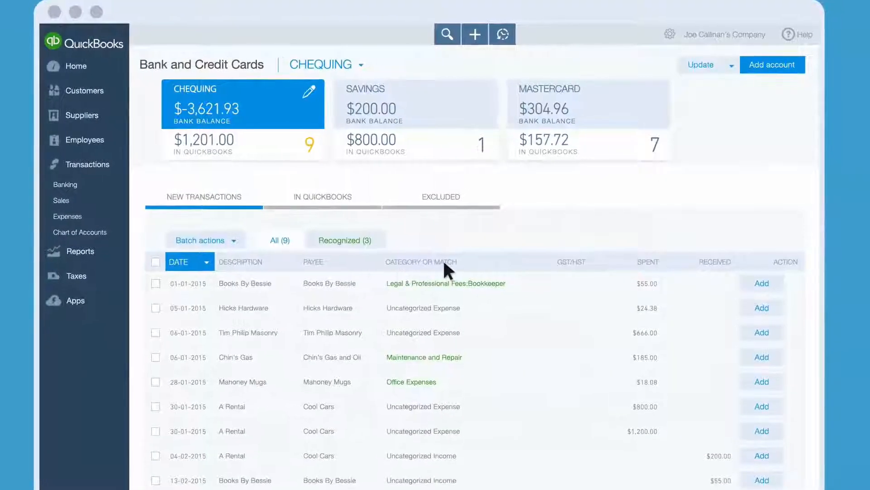
click(452, 267)
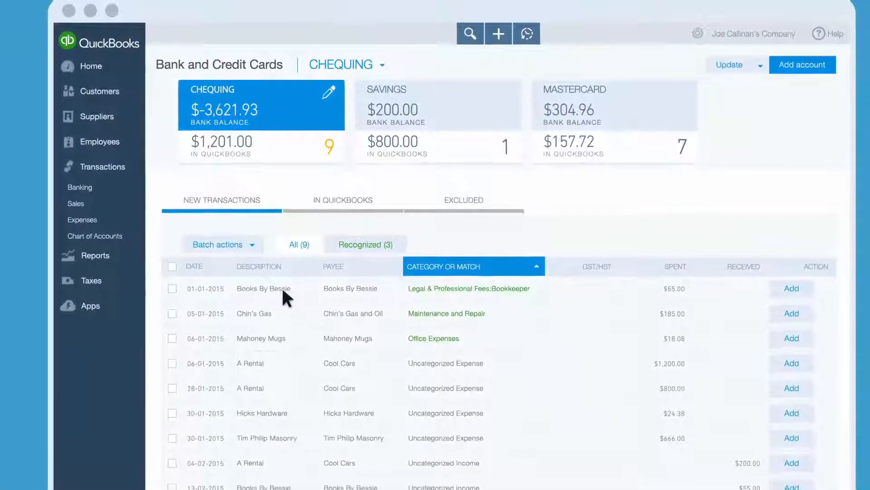
Step: Categorize Books By Bessie as Bookkeeper, then change its category to Purchases
click(279, 288)
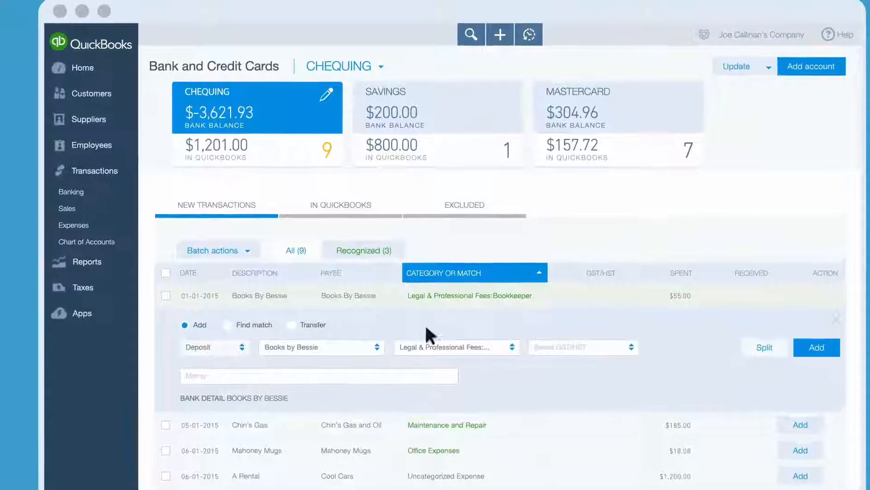
click(509, 346)
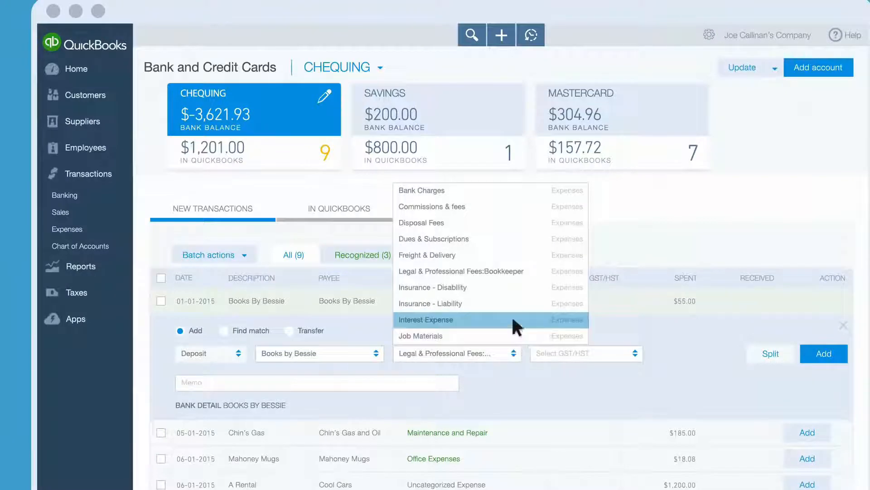
click(512, 271)
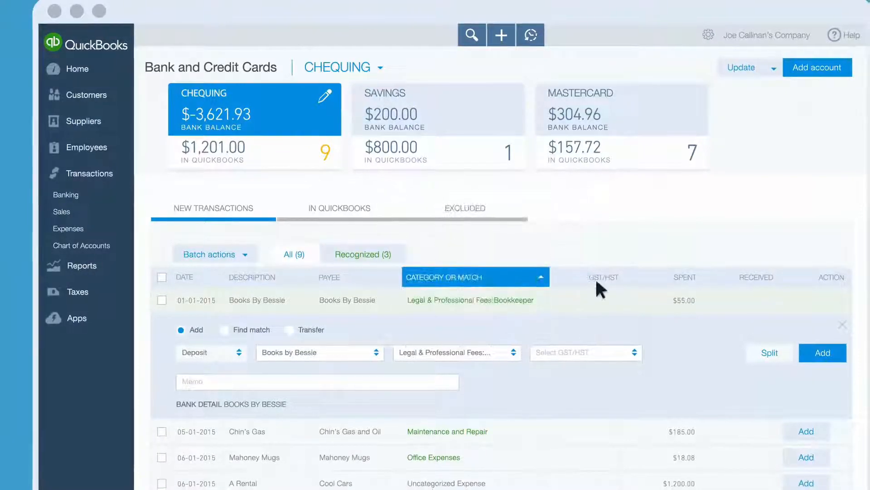
click(842, 325)
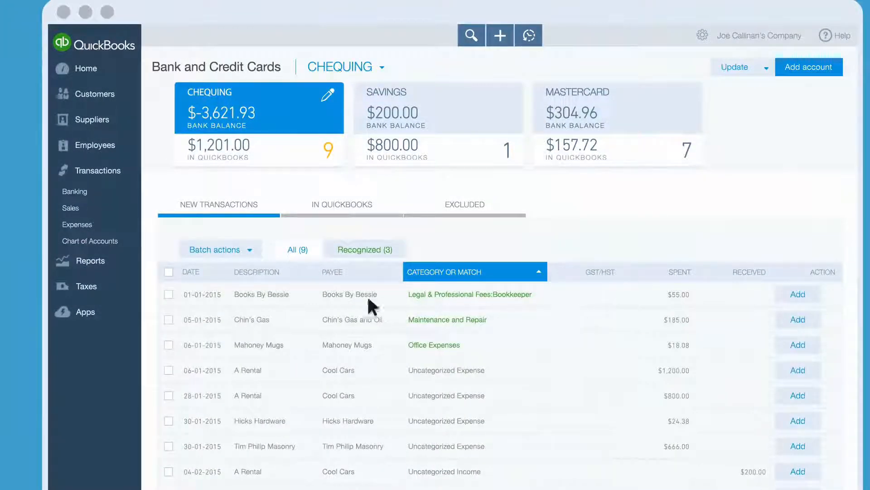
click(280, 296)
click(510, 342)
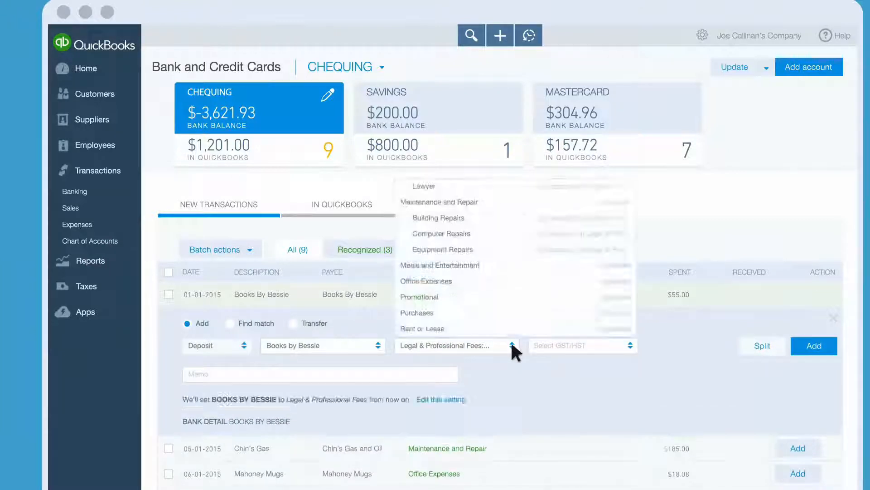
click(414, 311)
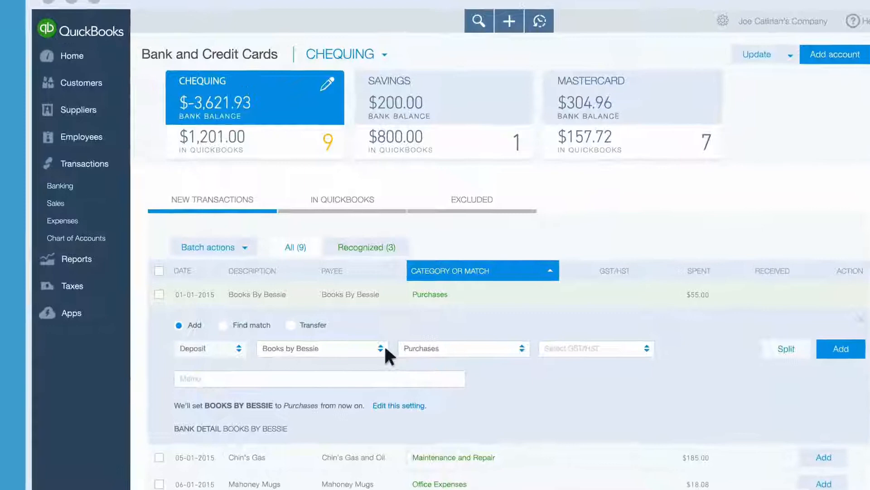
Step: Add new payee 123 Click, apply HST ON (13% Sales) as default tax code and add the transaction
click(376, 345)
click(282, 367)
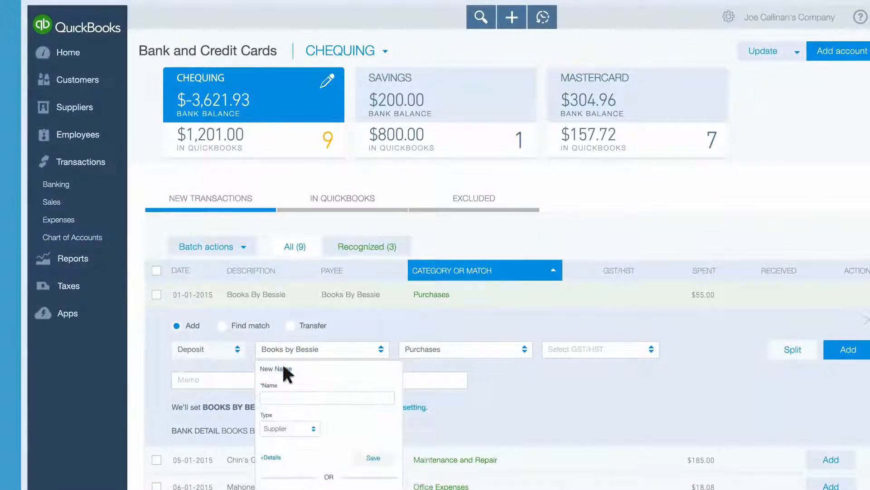
text(123 Click)
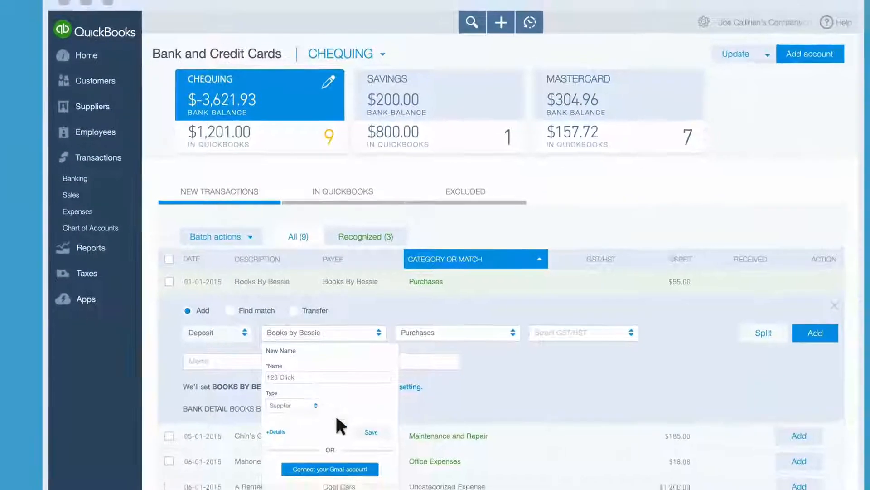
click(368, 427)
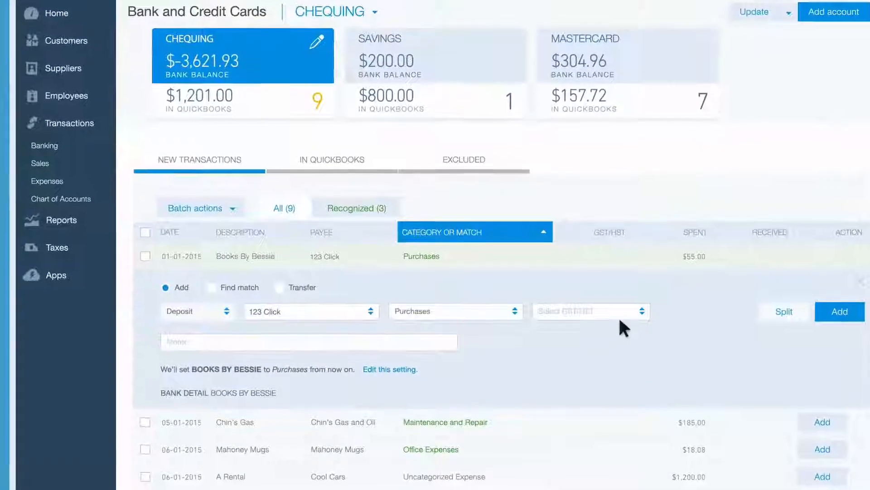
click(643, 311)
click(641, 431)
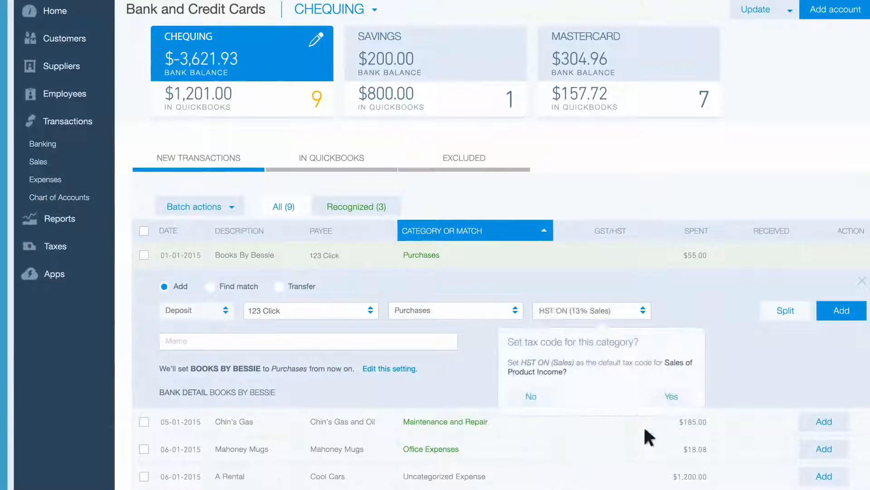
click(671, 397)
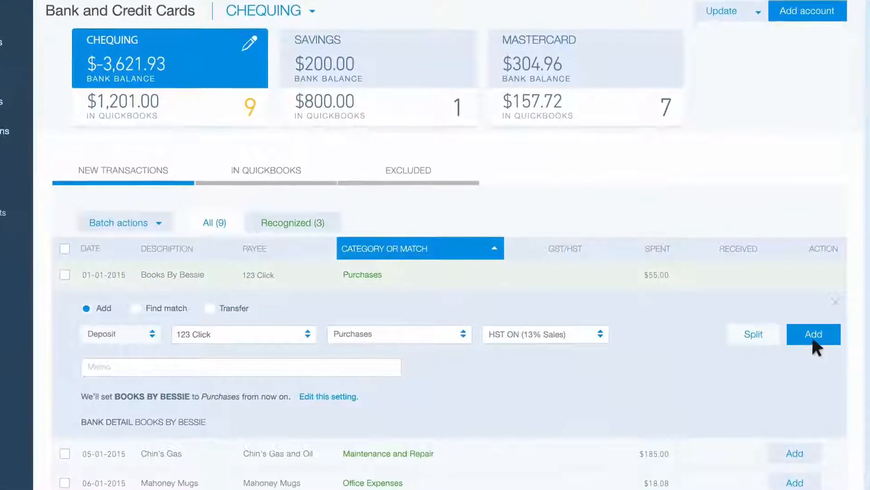
click(814, 335)
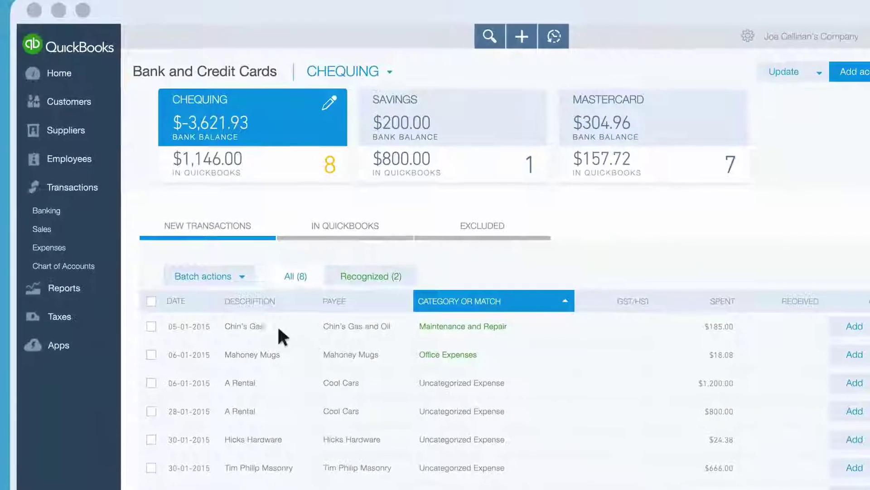
click(252, 328)
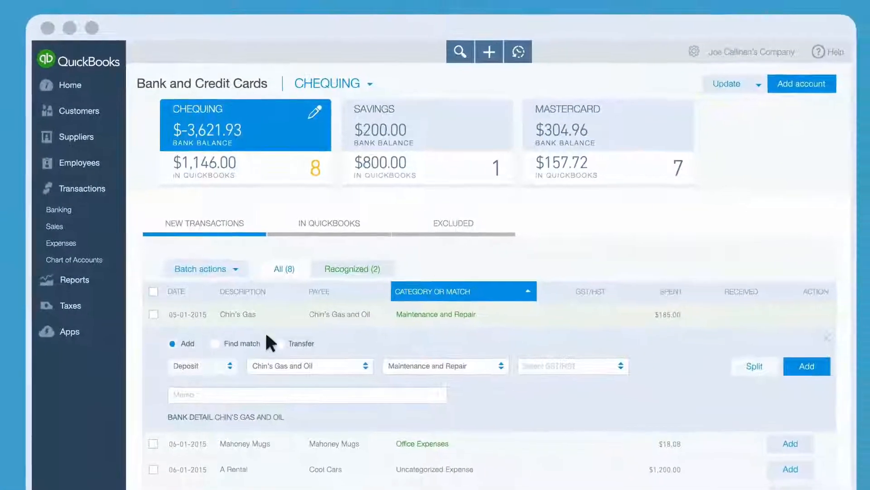
Step: Record Chin's Gas as a transfer to the Truck account
click(275, 337)
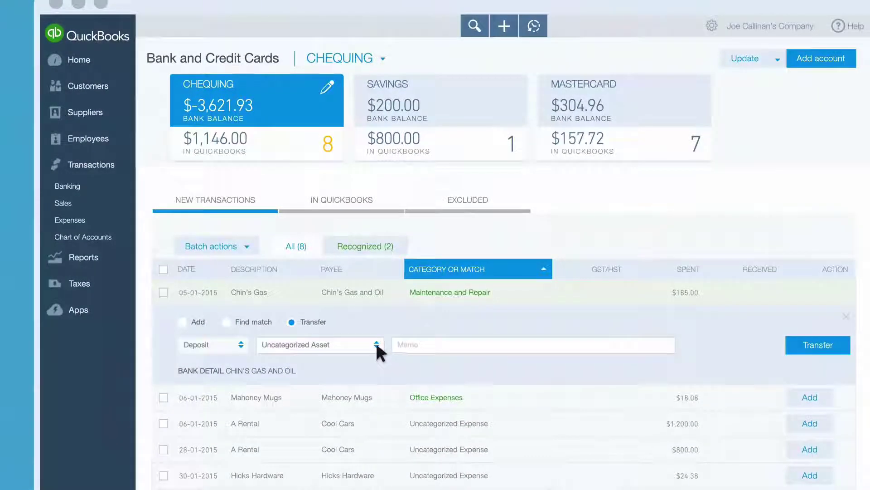
click(364, 347)
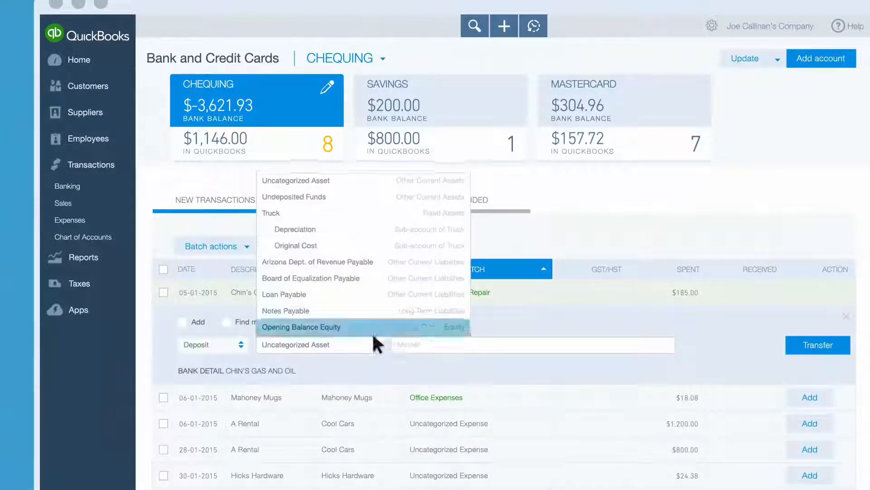
click(326, 212)
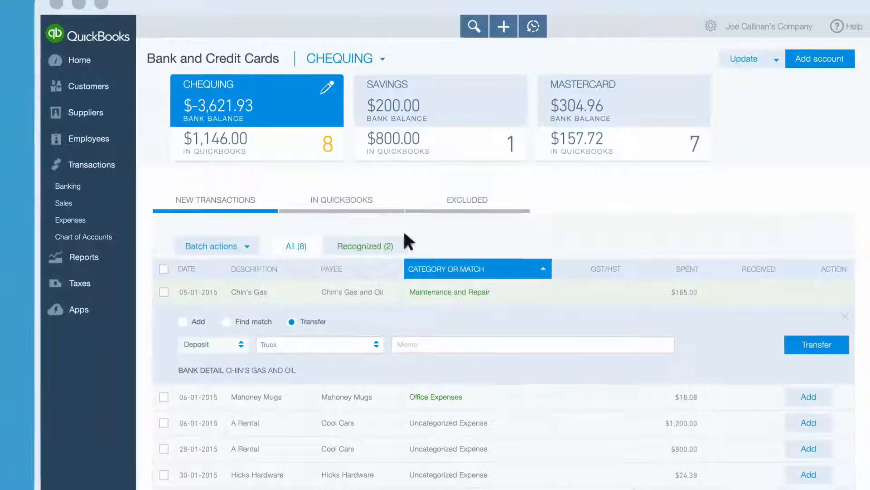
click(806, 341)
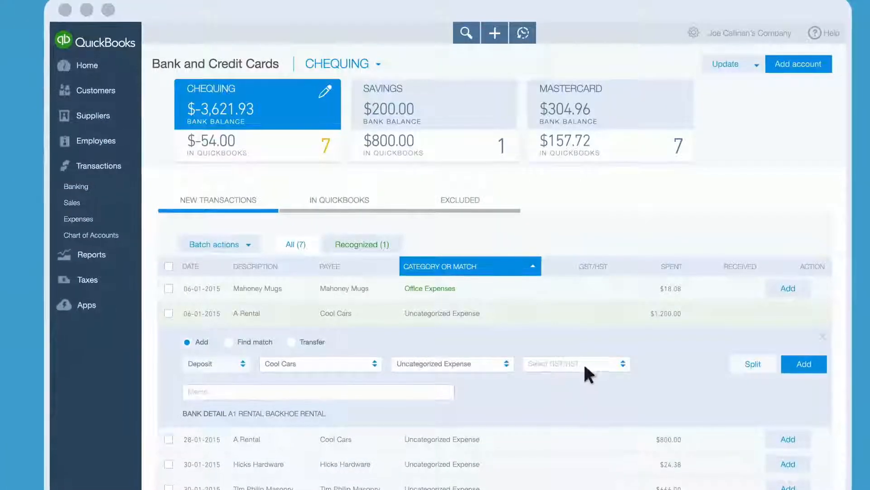
Step: Split the $1,200 A Rental transaction between Travel and Taxes & Licenses and add it
click(761, 375)
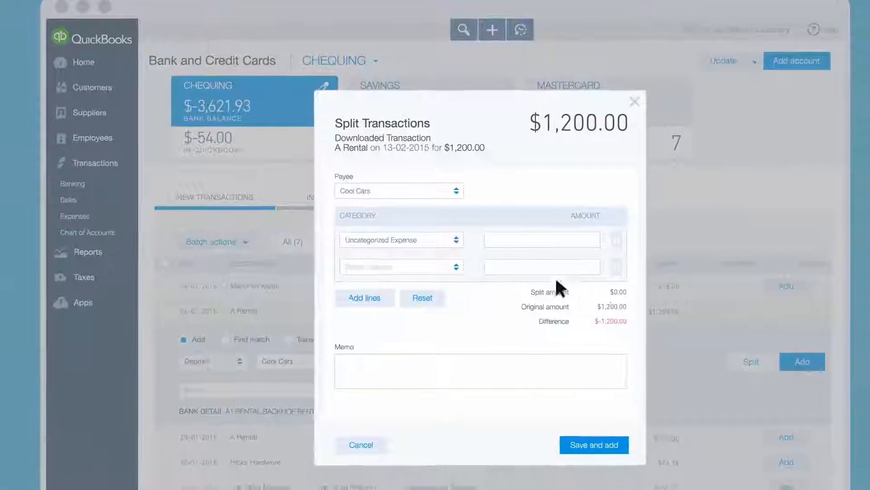
click(454, 235)
click(452, 342)
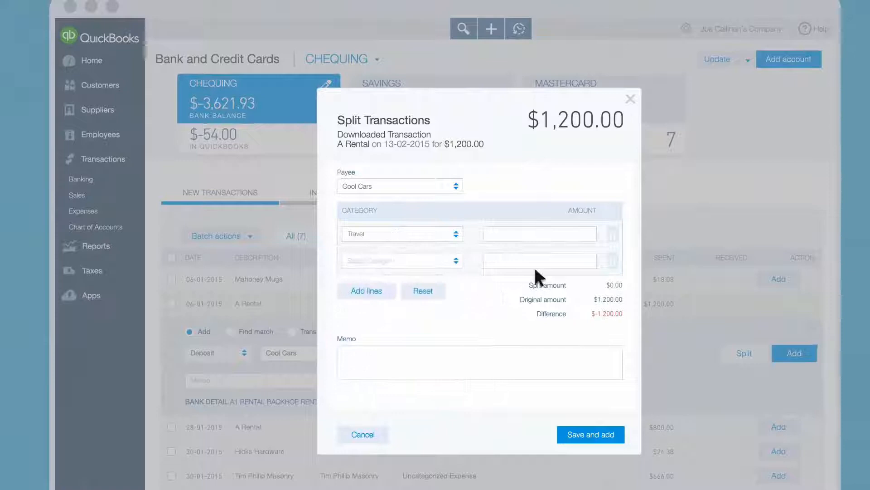
click(460, 264)
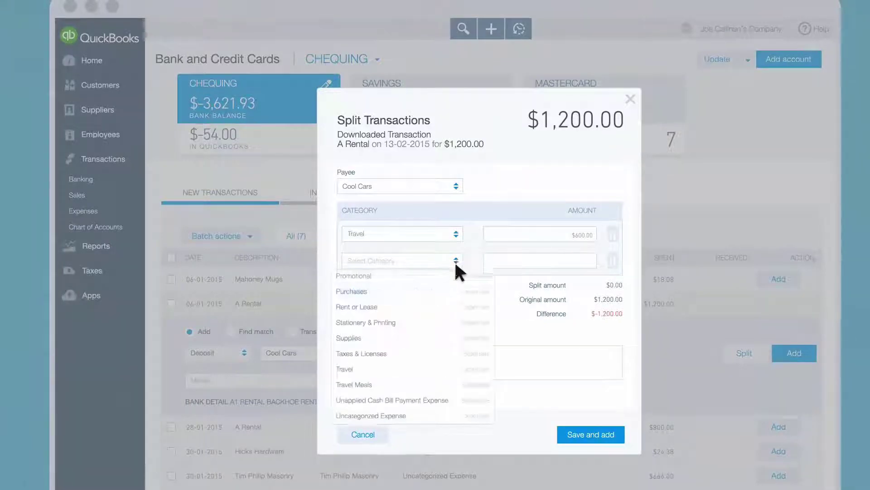
click(452, 348)
click(594, 435)
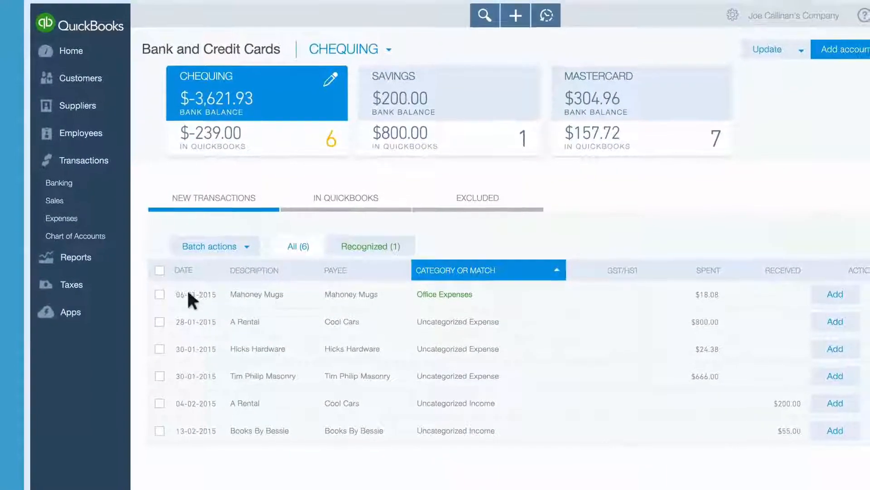
Step: Select all rows from Mahoney Mugs through the last and accept them via Batch actions
click(156, 292)
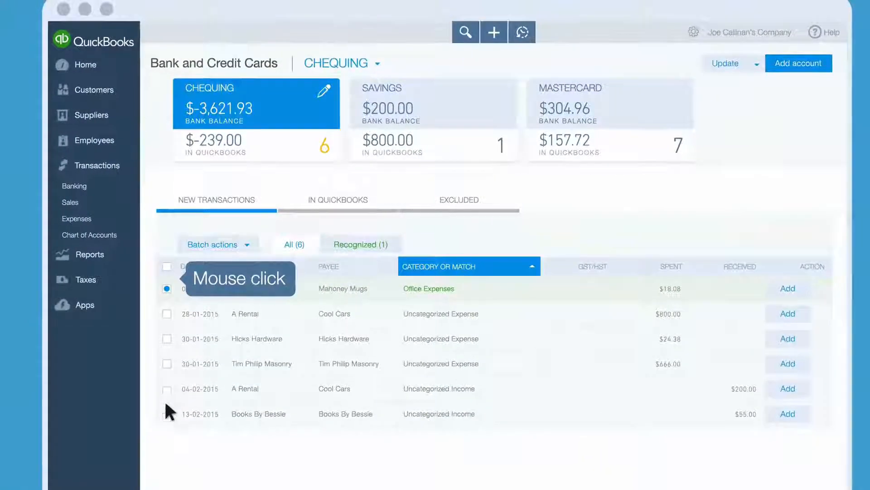
shift+click(166, 411)
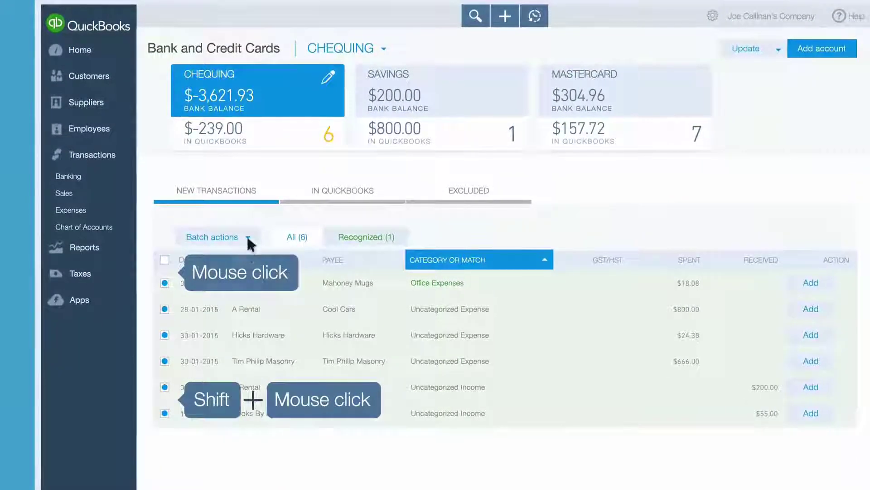
click(247, 238)
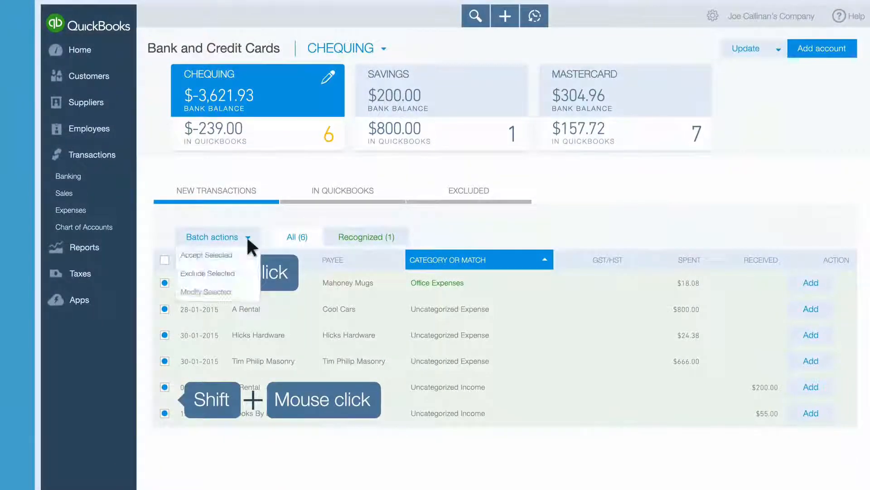
click(247, 254)
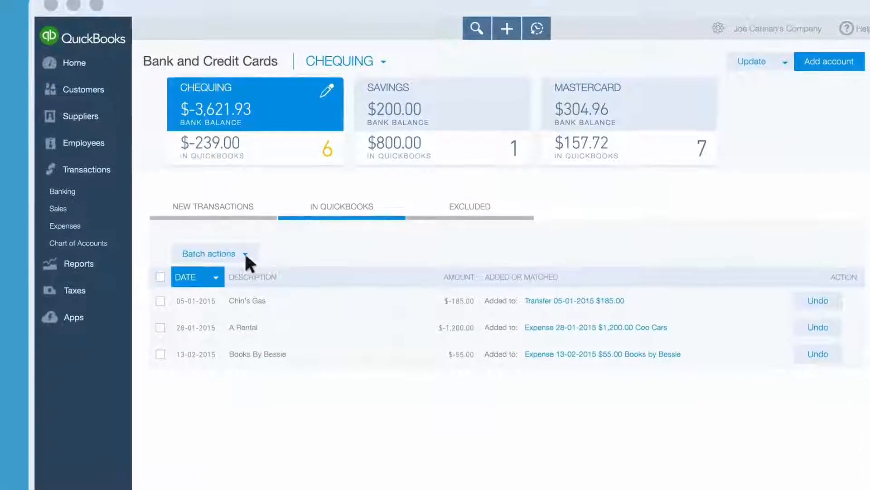
Step: Select the Chin's Gas row and undo it via Batch actions, returning it to new transactions
click(157, 296)
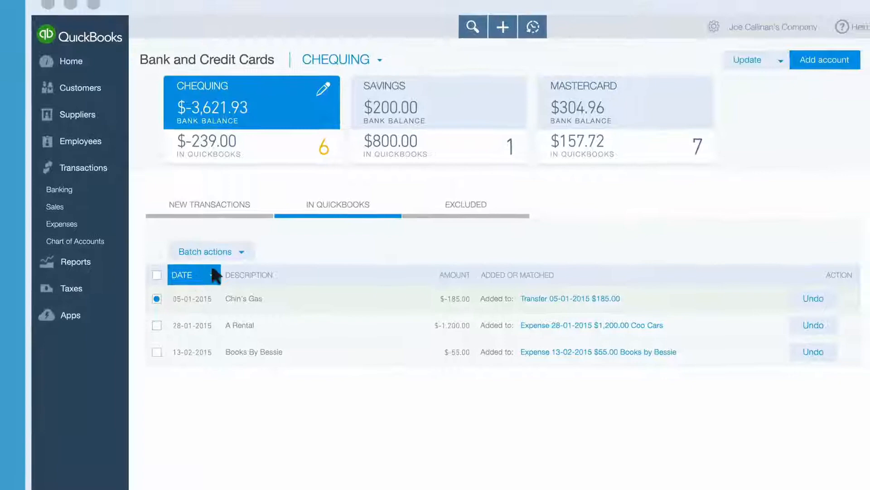
click(238, 250)
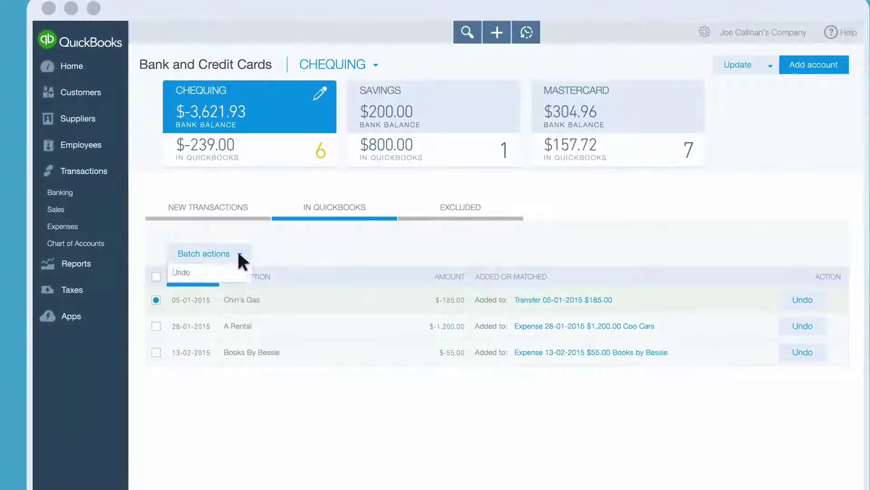
click(218, 275)
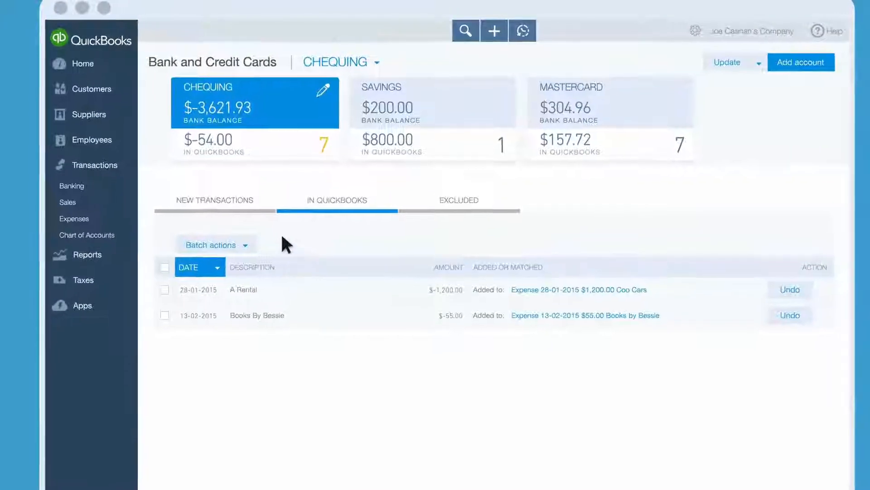
Step: Return to the New Transactions list of 16 Chequing items awaiting review
click(210, 207)
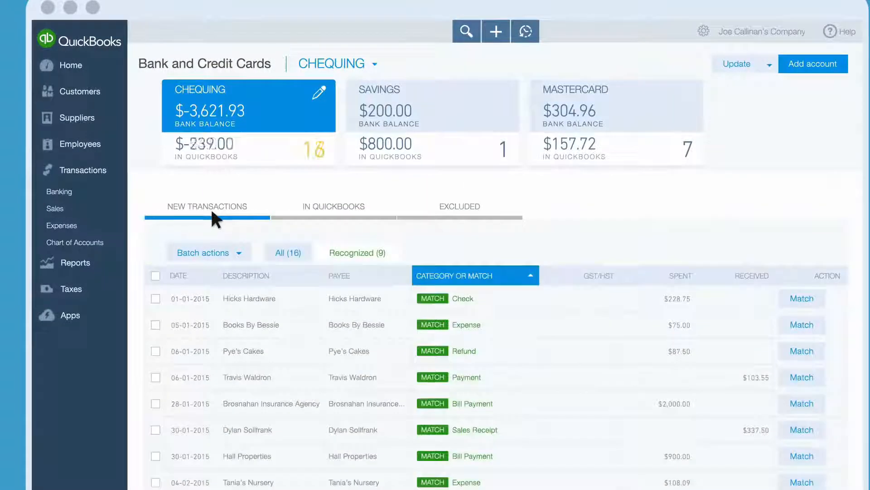